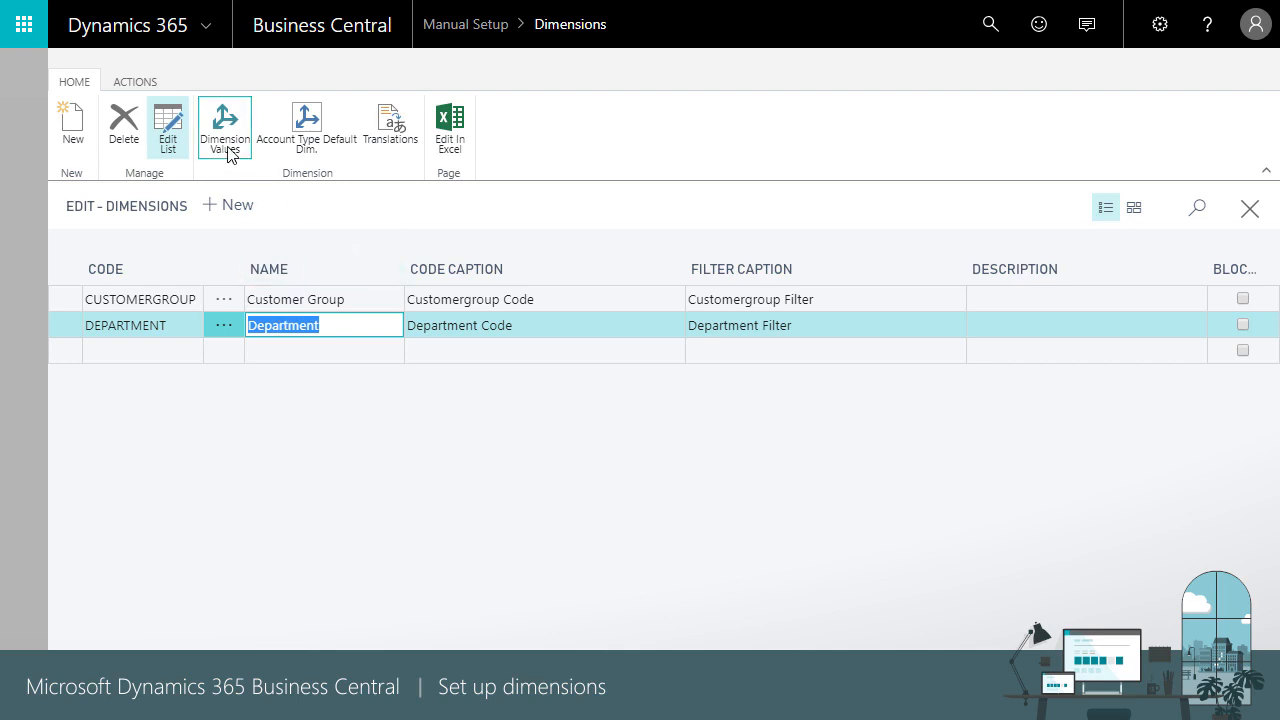
click(226, 148)
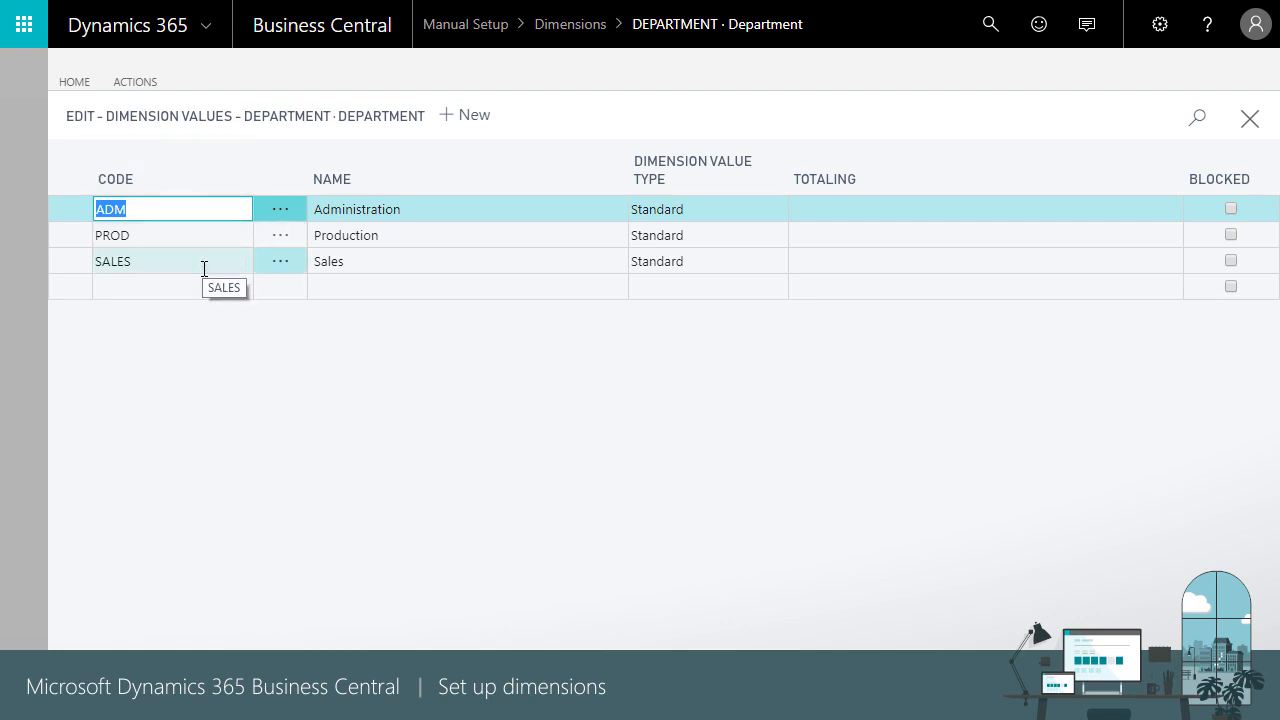
click(779, 211)
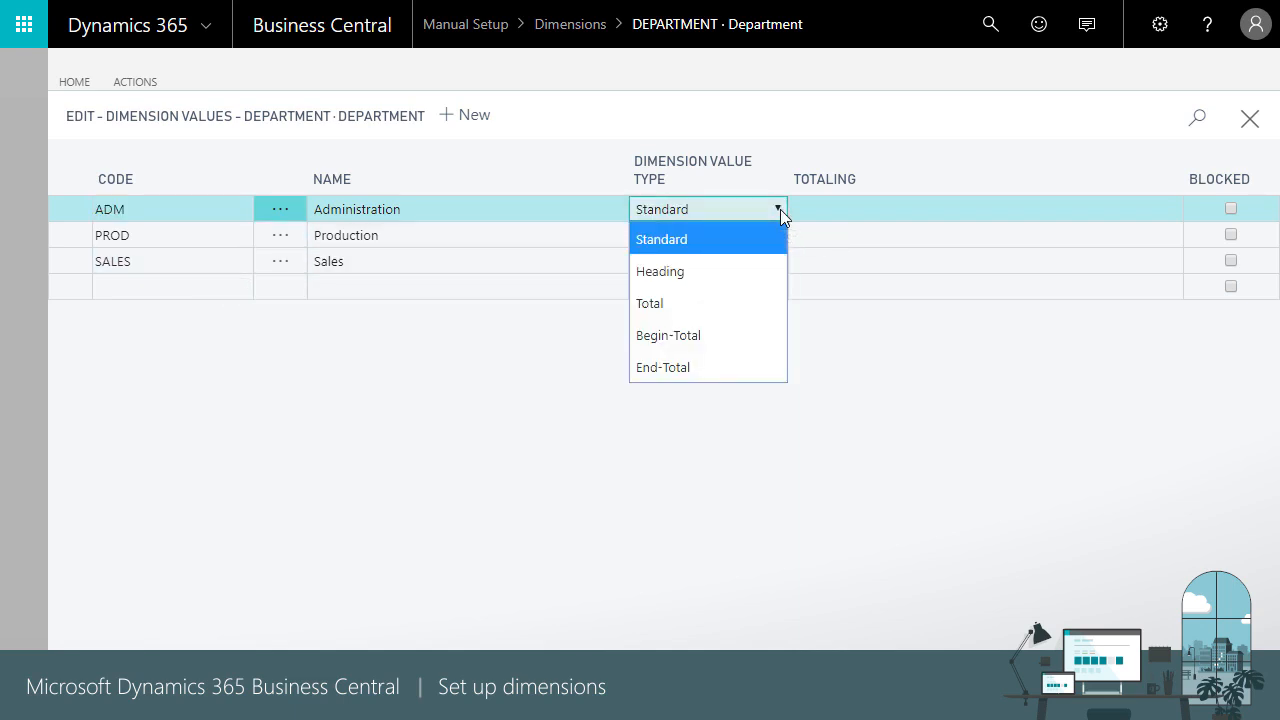
click(895, 150)
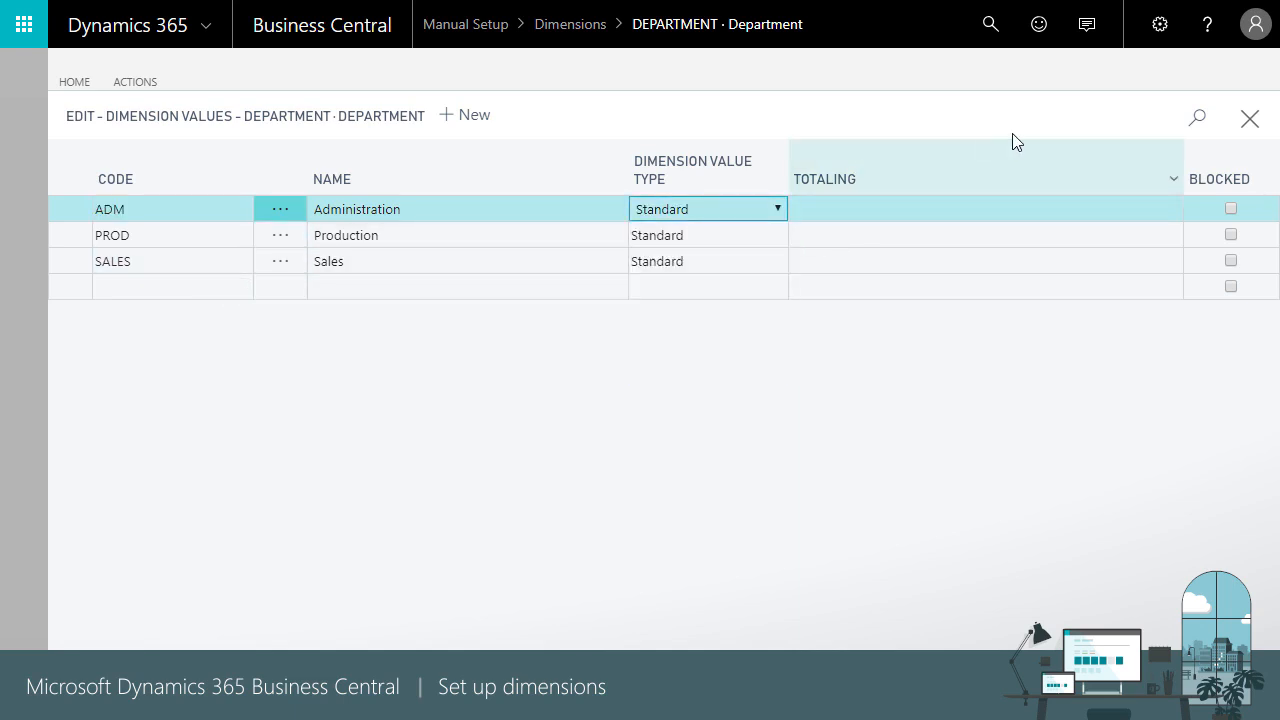
click(1249, 127)
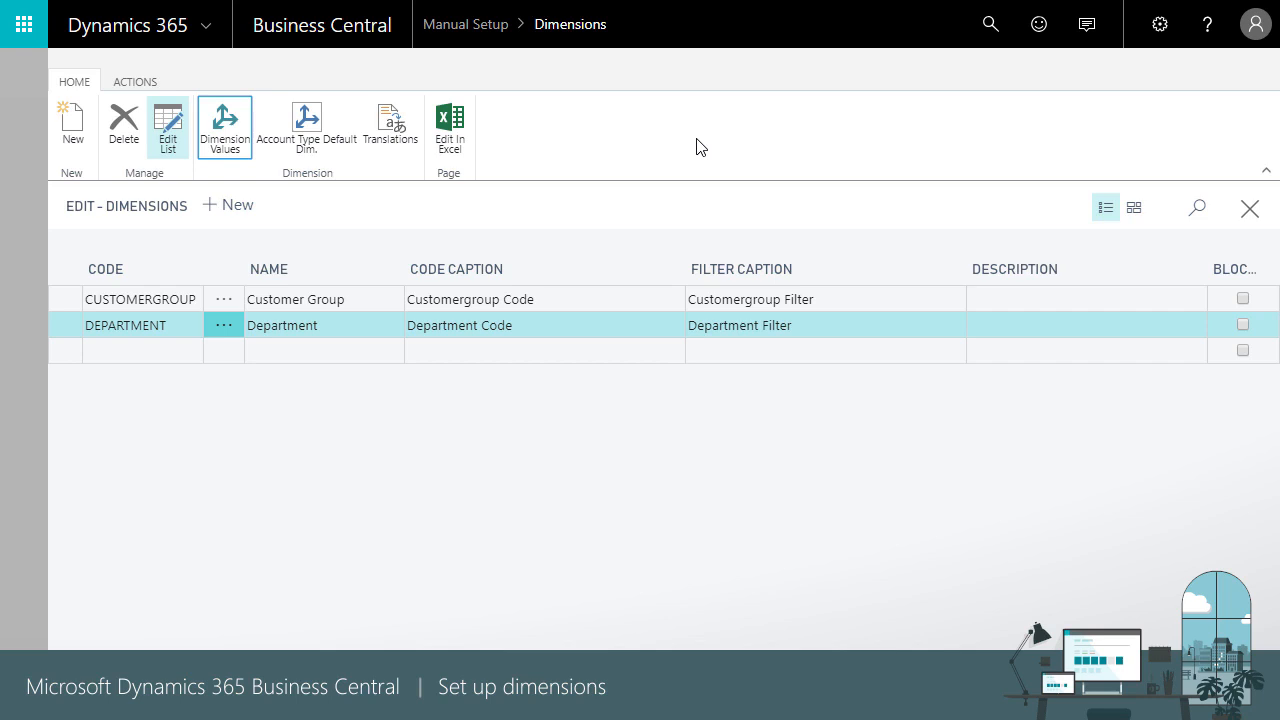
- Check in General Ledger Setup that DEPARTMENT is Global Dimension 1 and CUSTOMERGROUP is Global Dimension 2
click(1250, 208)
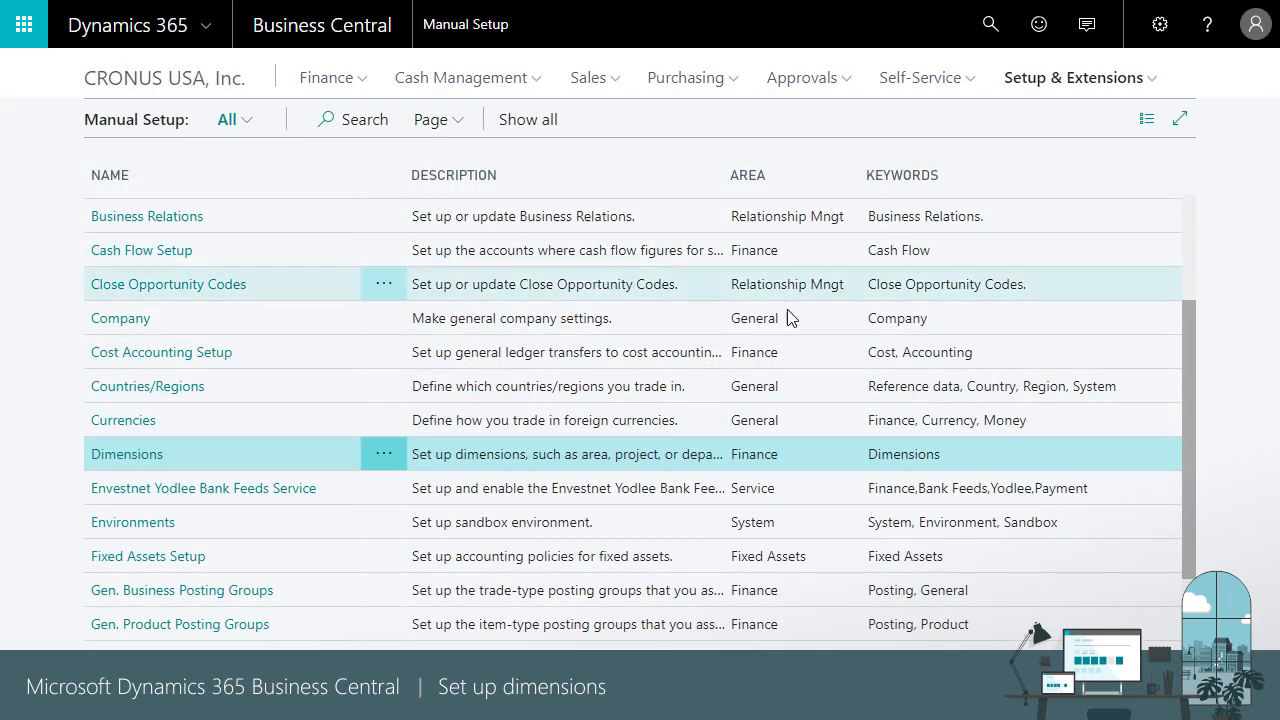
scroll(196, 530, down, 1)
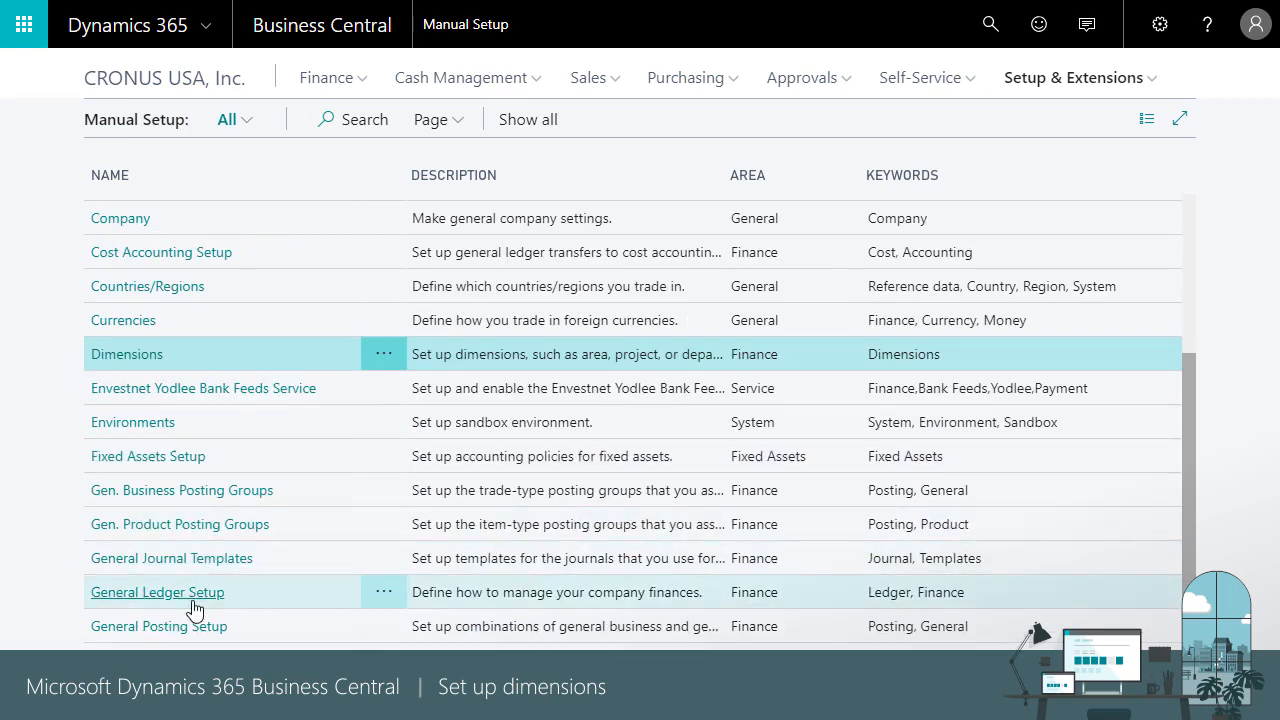
click(194, 600)
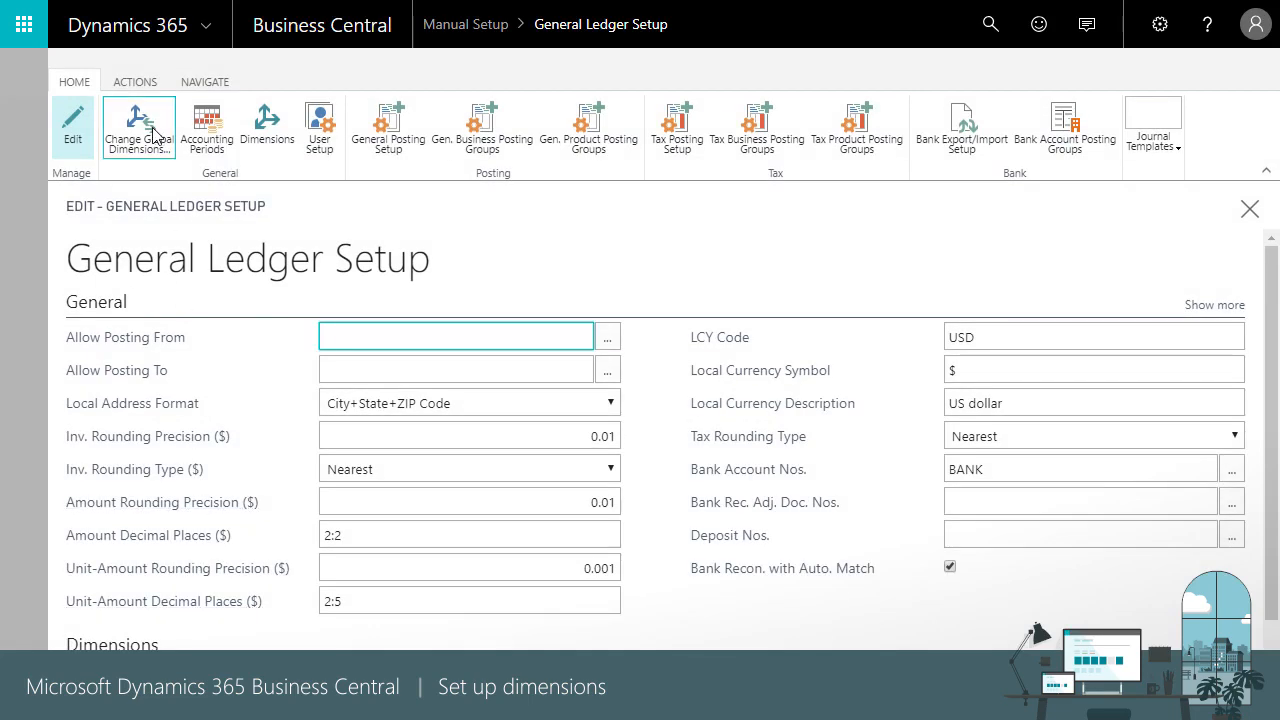
click(152, 127)
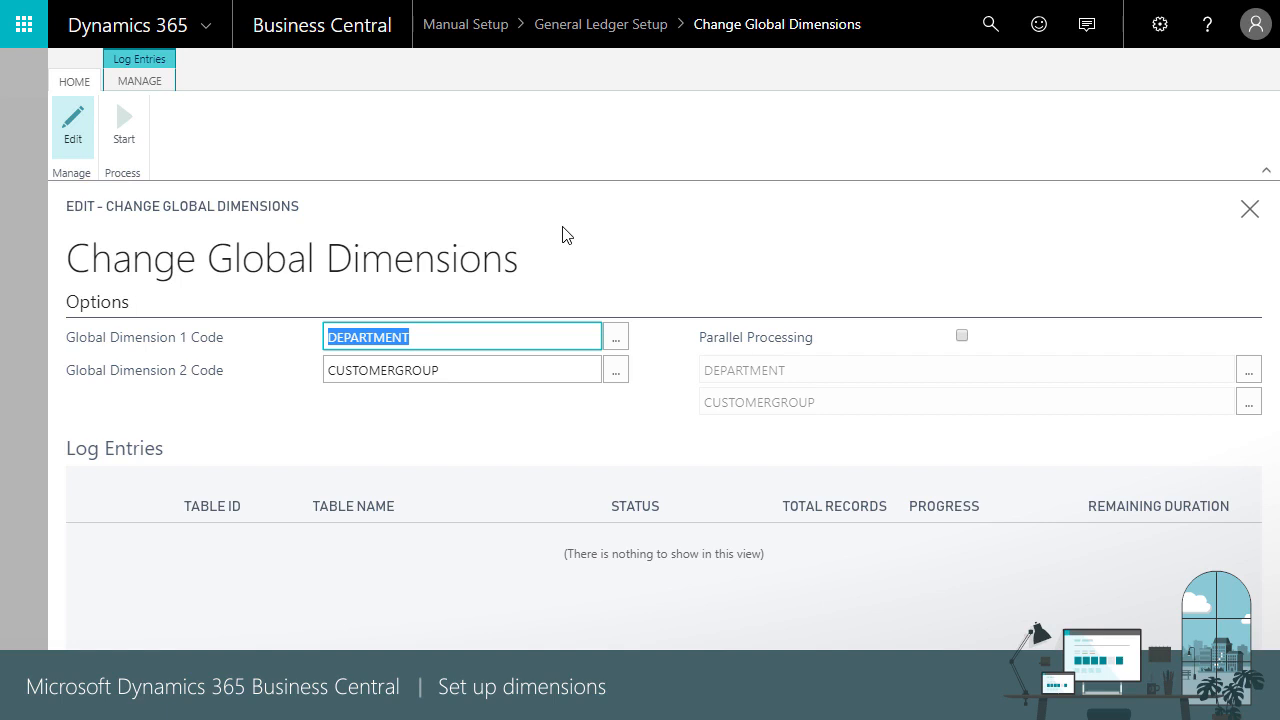
click(1238, 211)
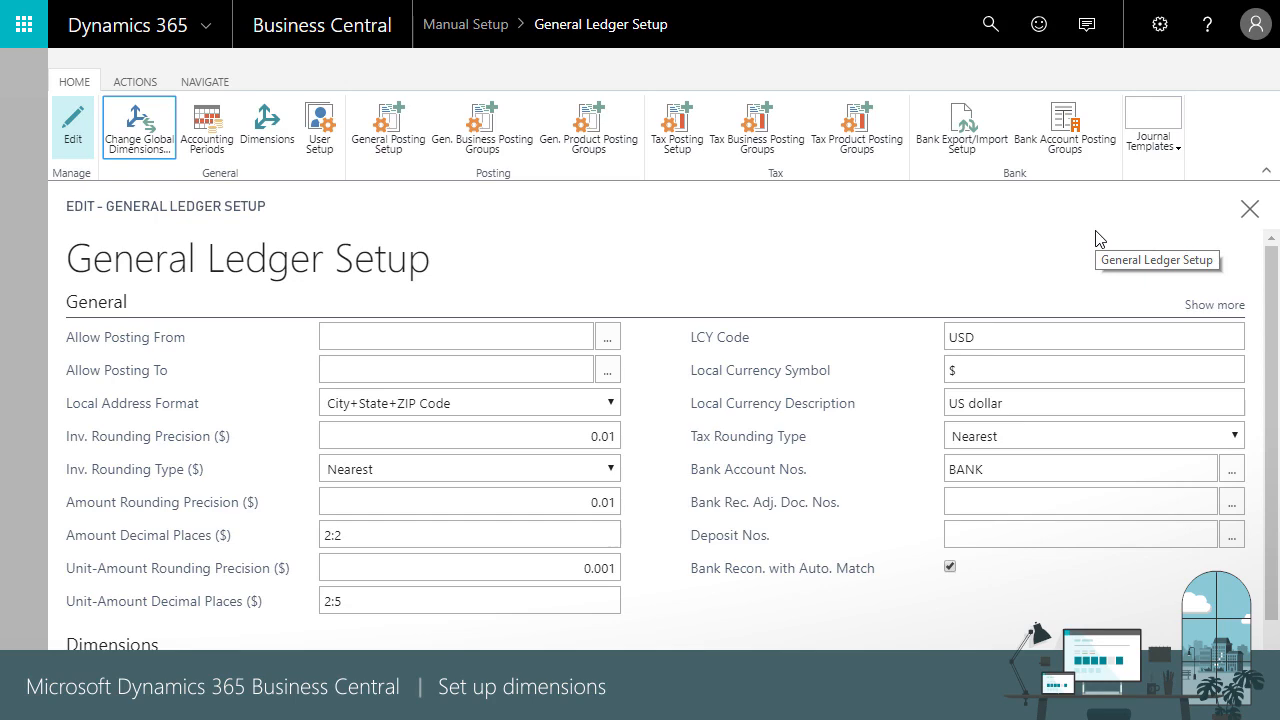
click(1250, 209)
- Give customer 30000 School of Fine Art default dimension DEPARTMENT SALES with Same Code value posting
click(216, 80)
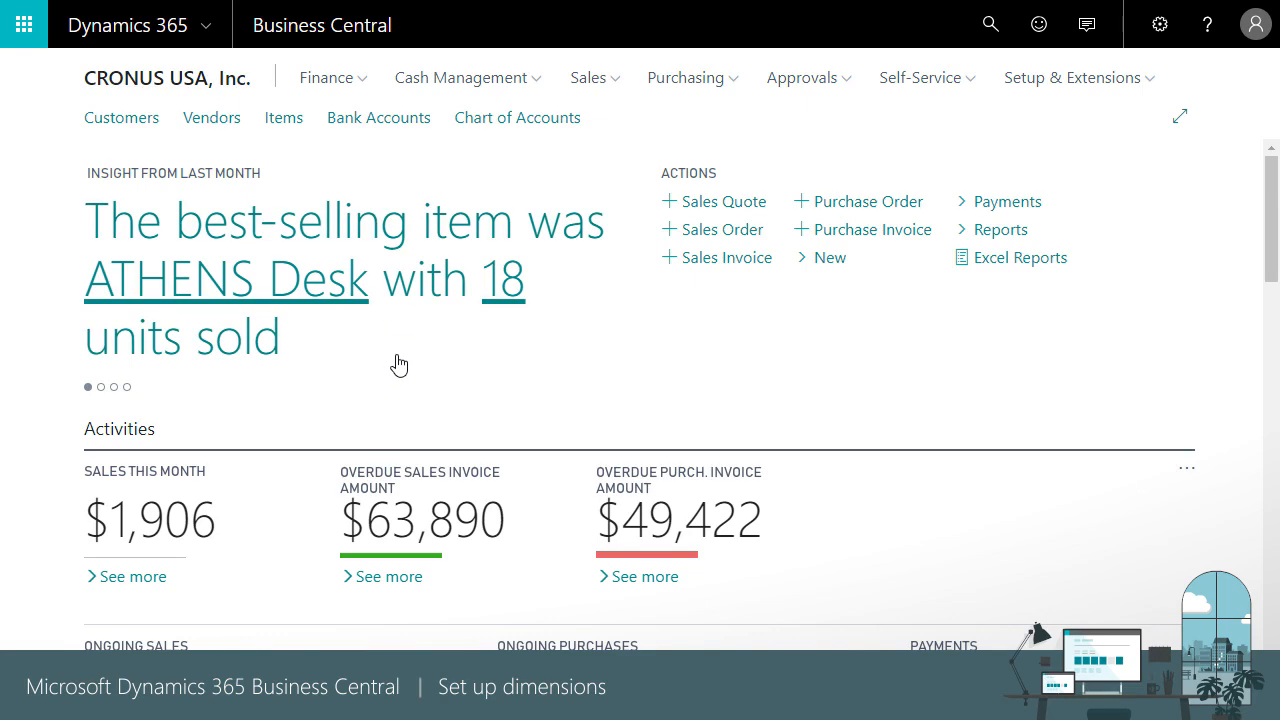
click(138, 132)
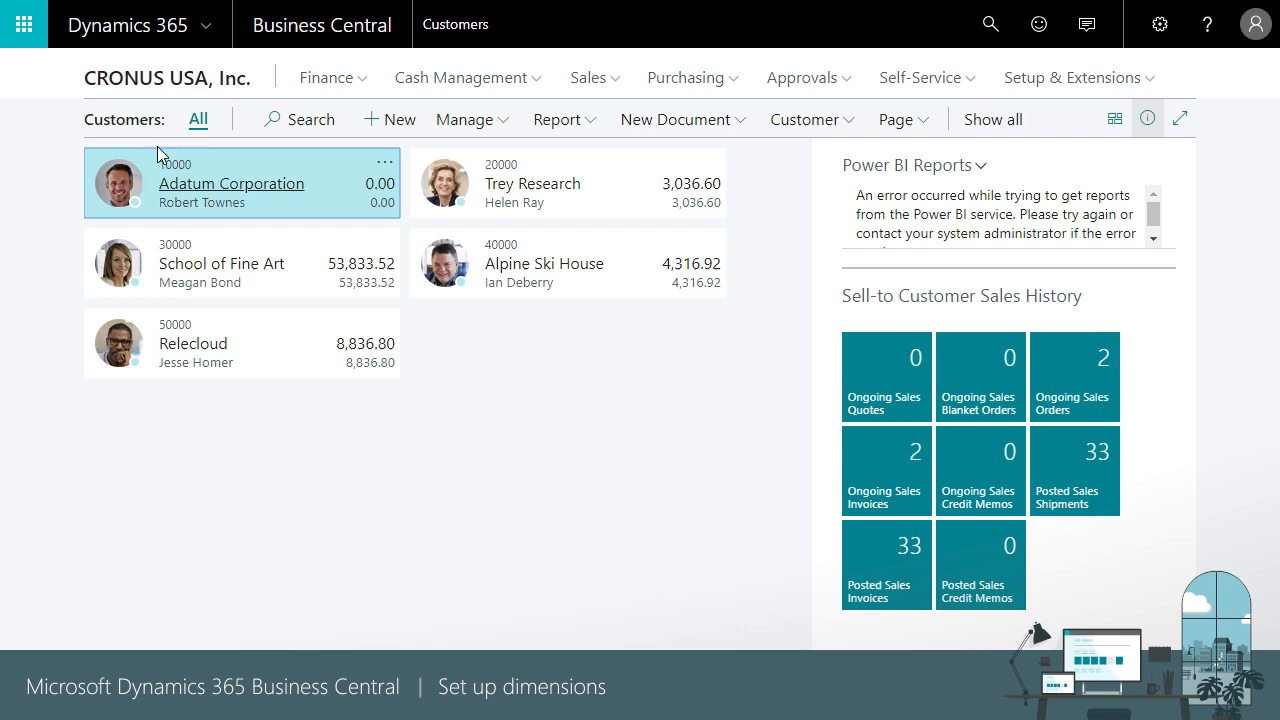
click(225, 267)
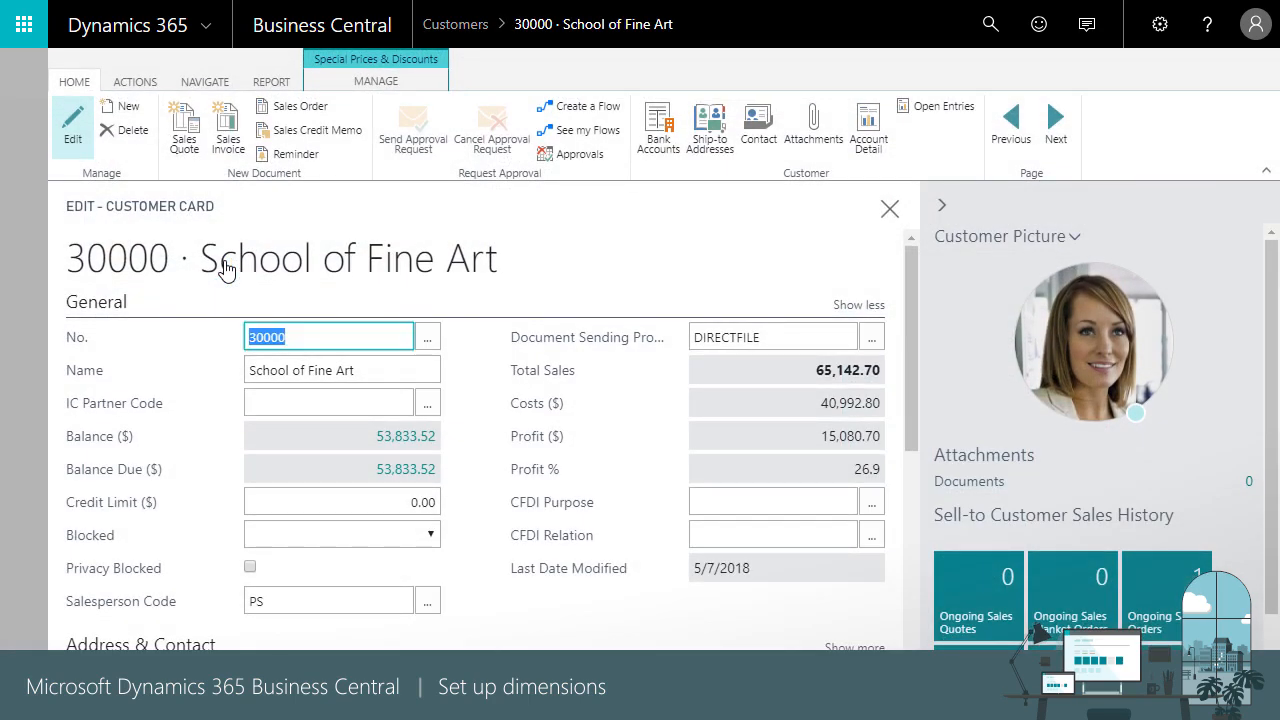
click(190, 80)
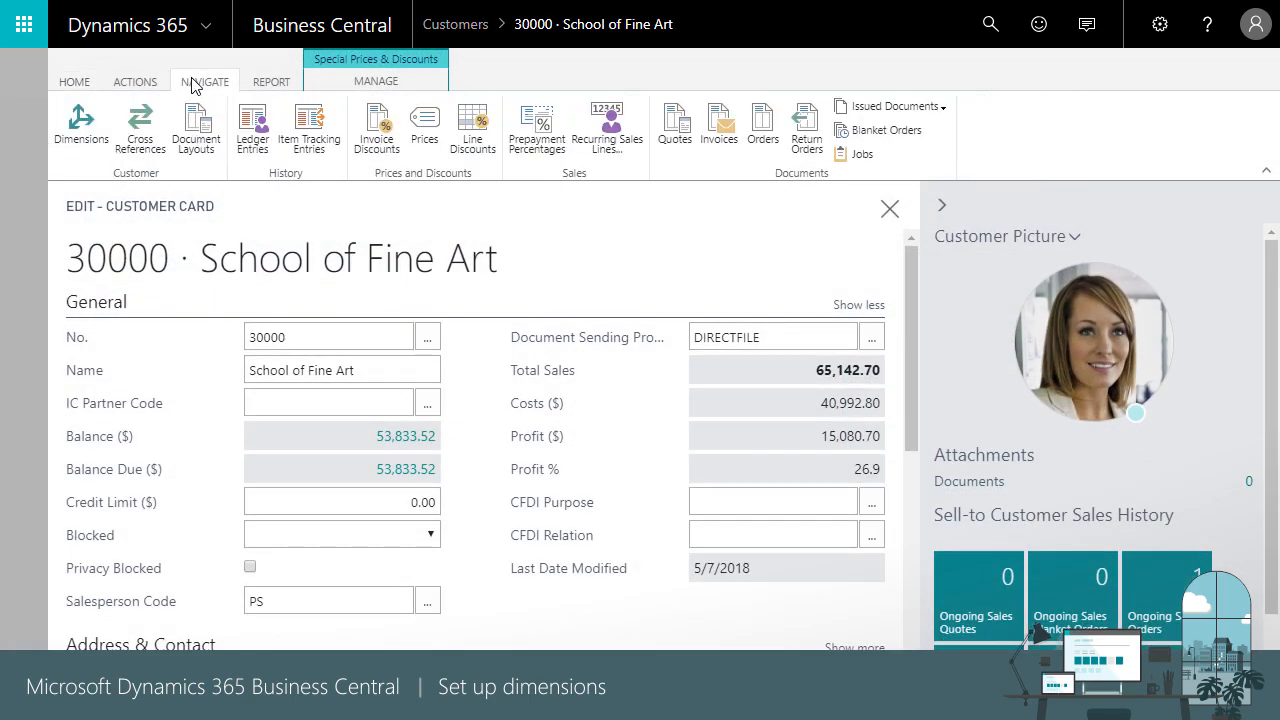
click(82, 125)
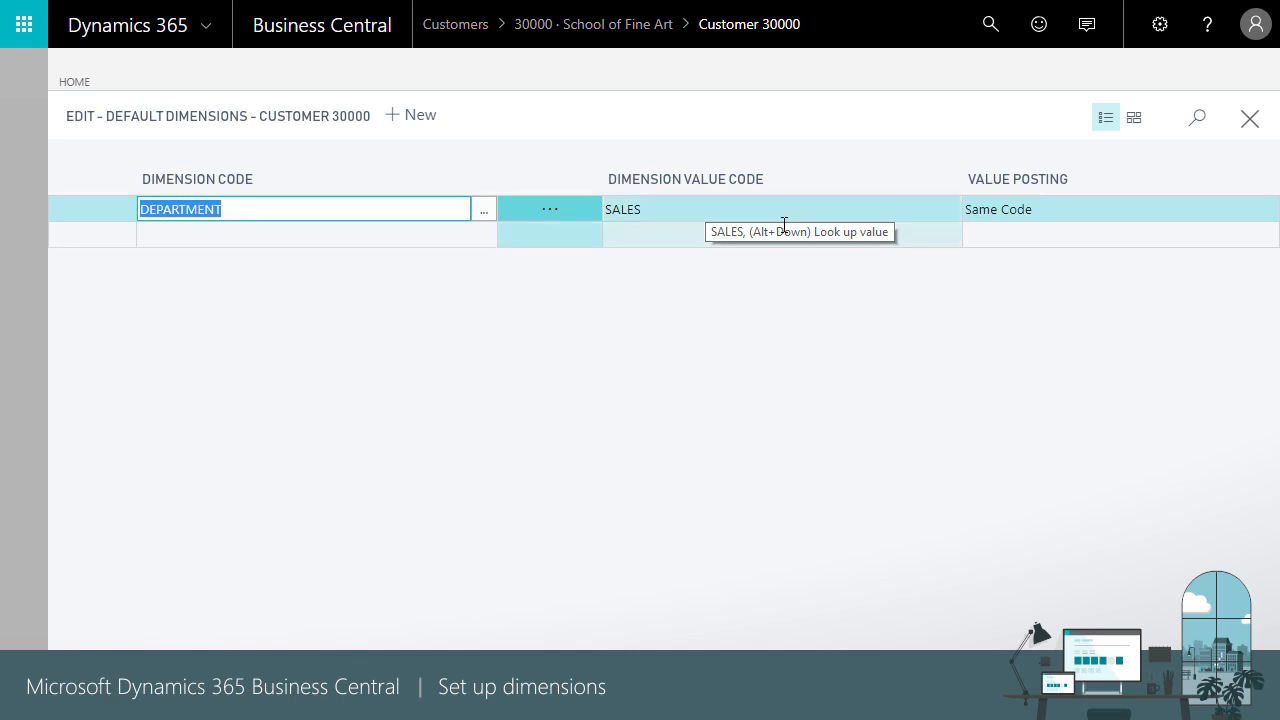
click(1083, 207)
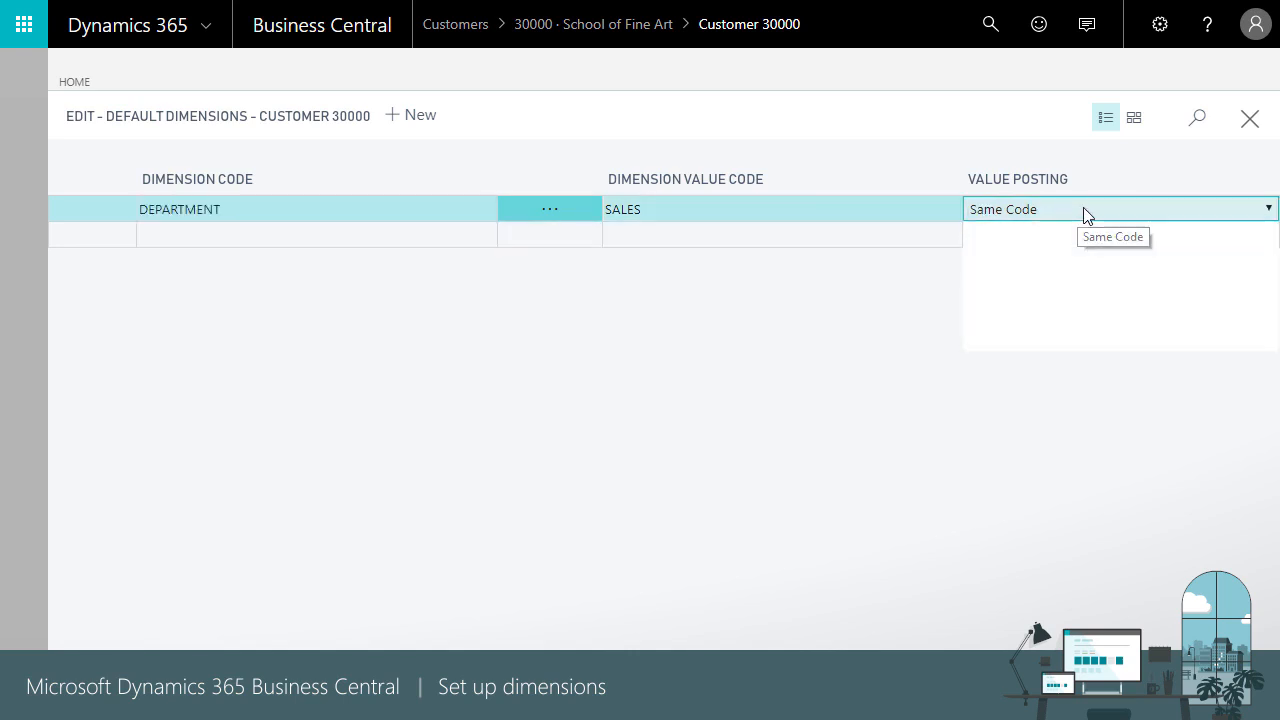
click(1030, 305)
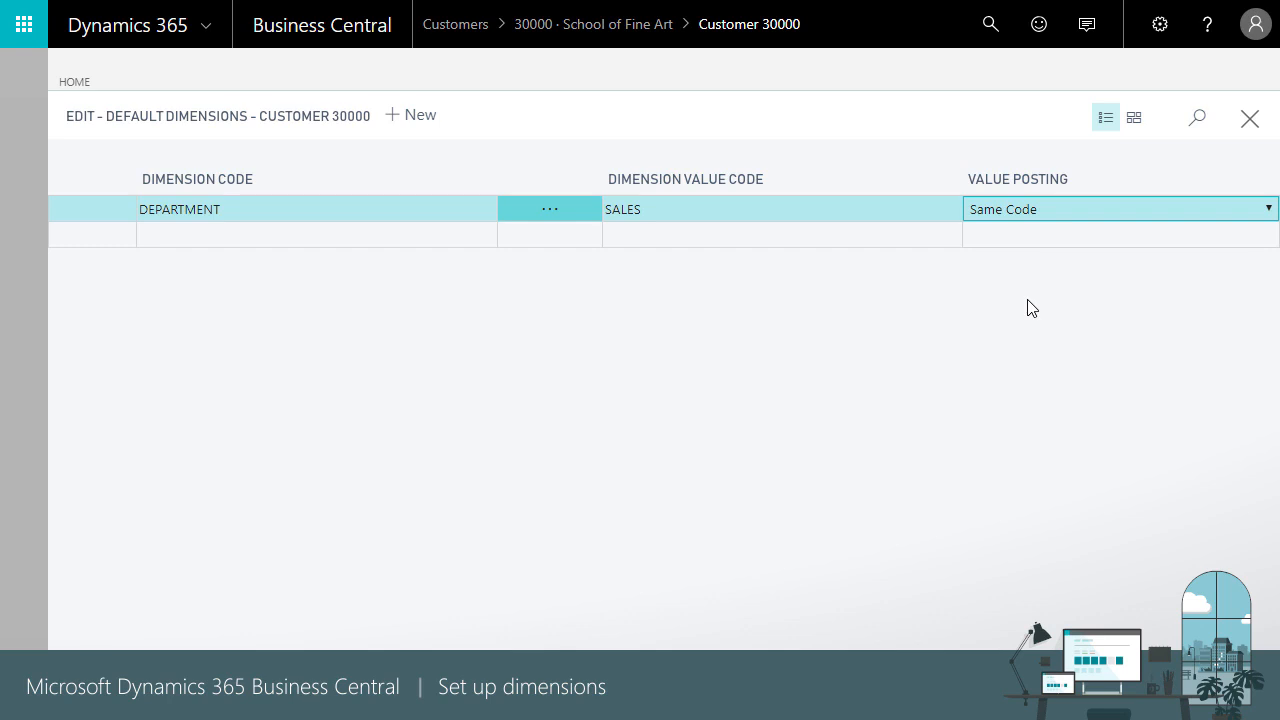
click(1250, 125)
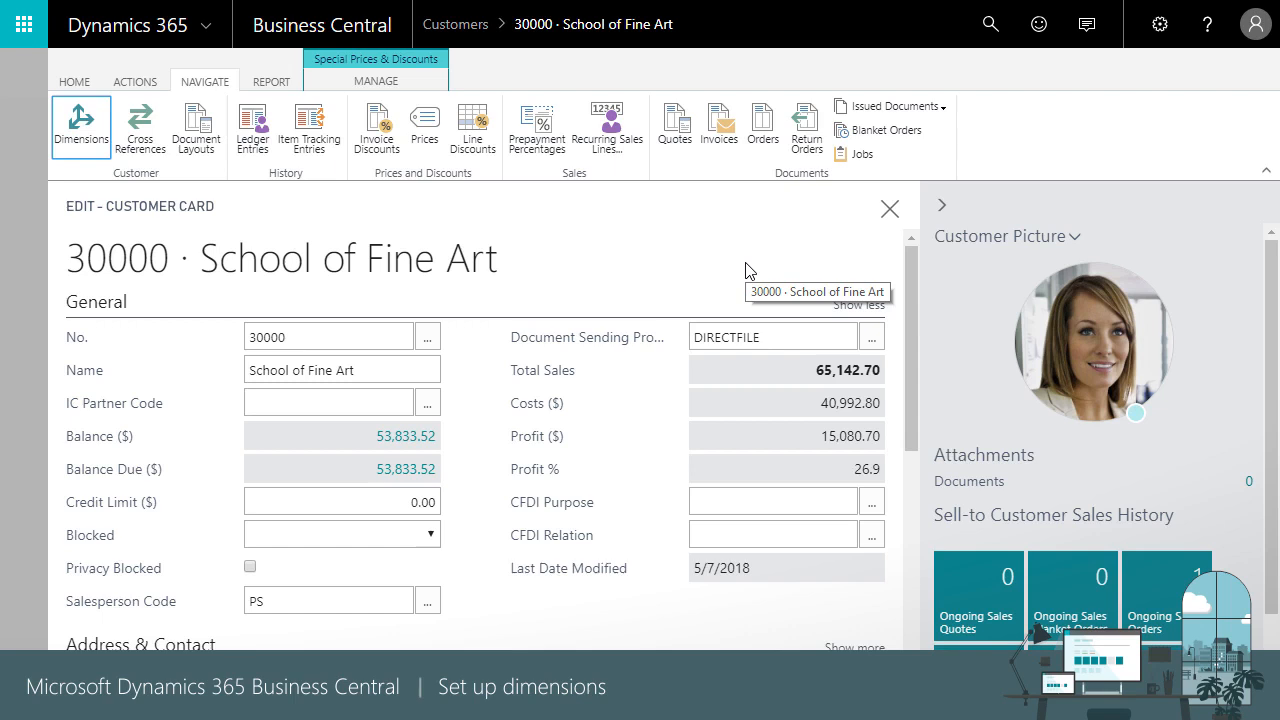
- Rank SALES default dimension priorities as Customer 1, Salesperson/Purchaser 2, Item 3
click(989, 26)
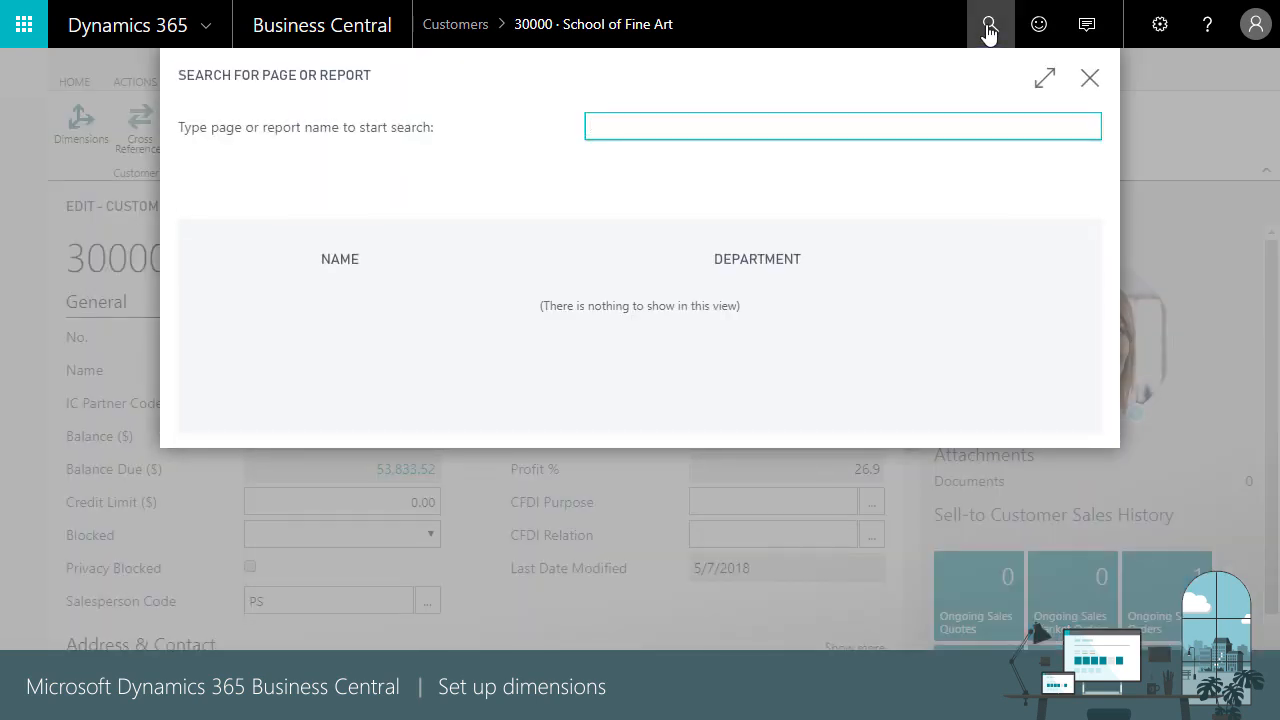
text(default)
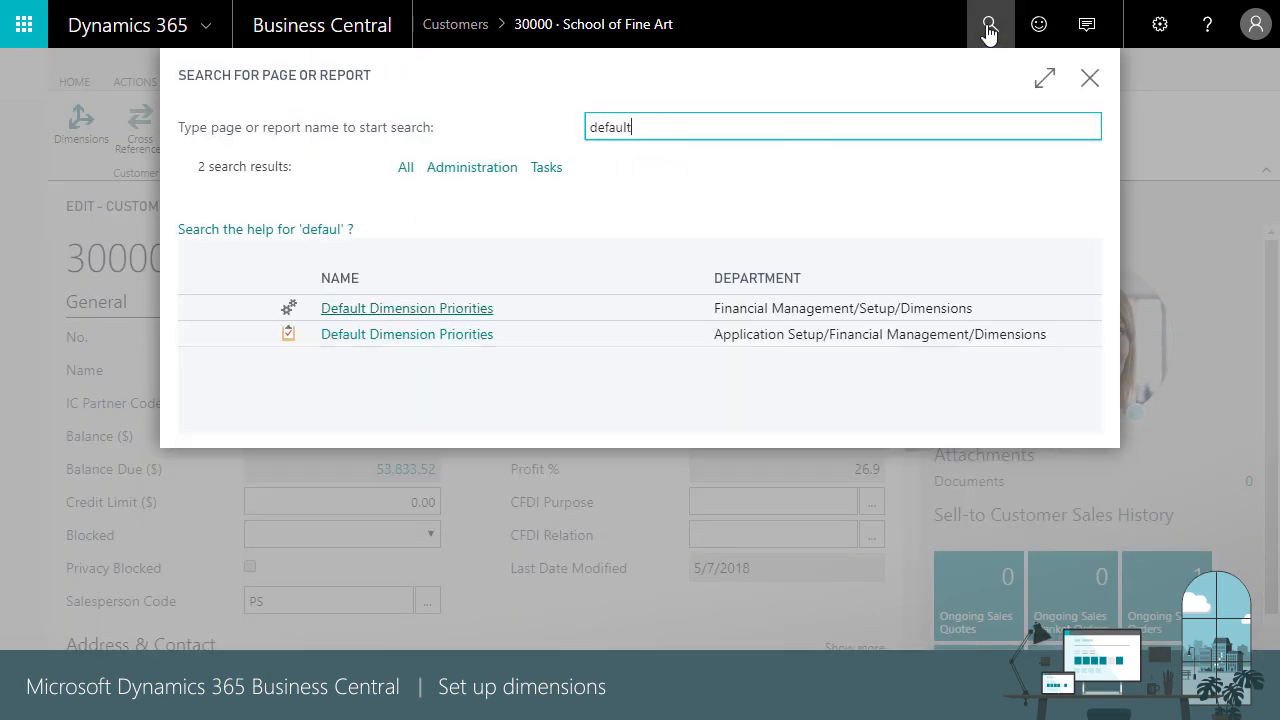
click(454, 310)
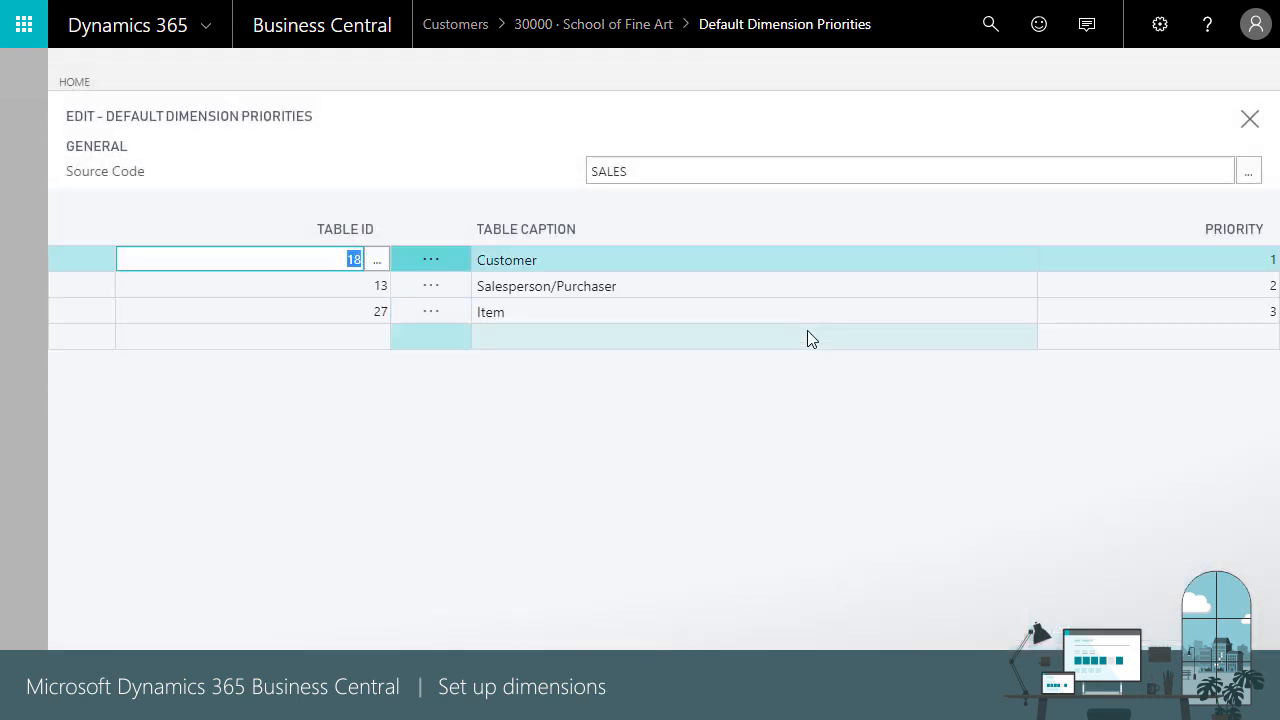
click(1162, 263)
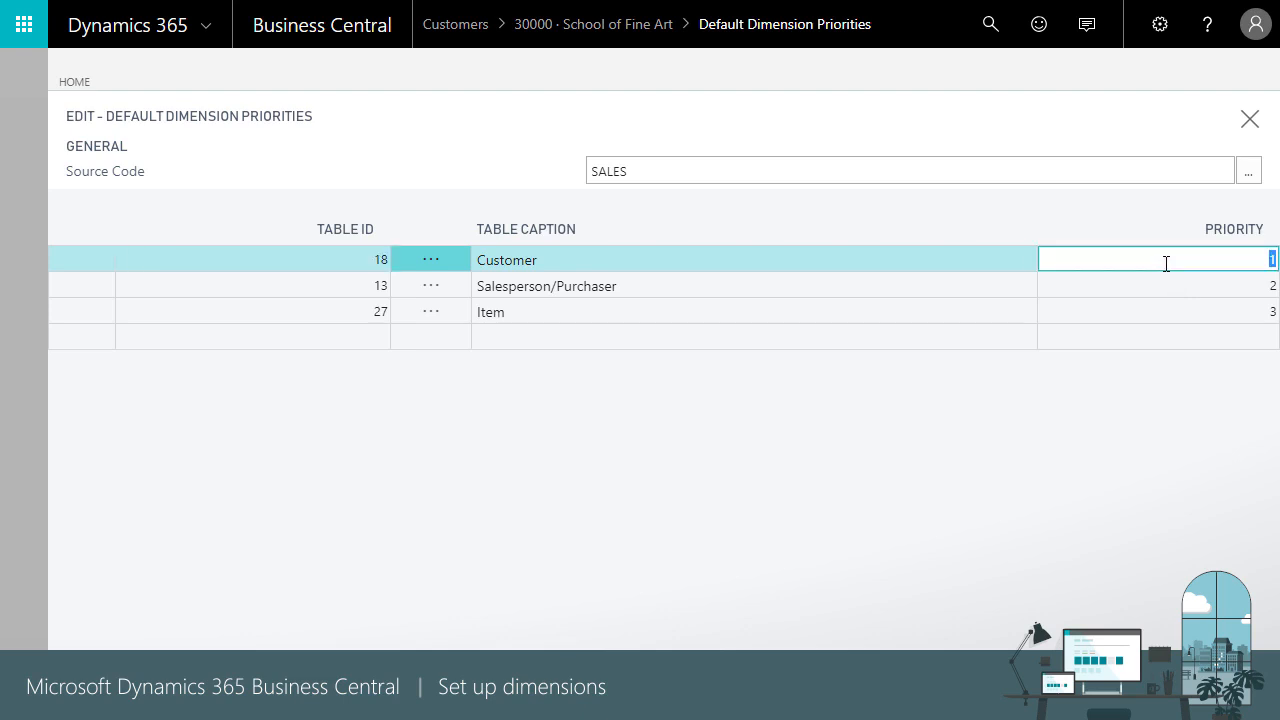
click(1160, 288)
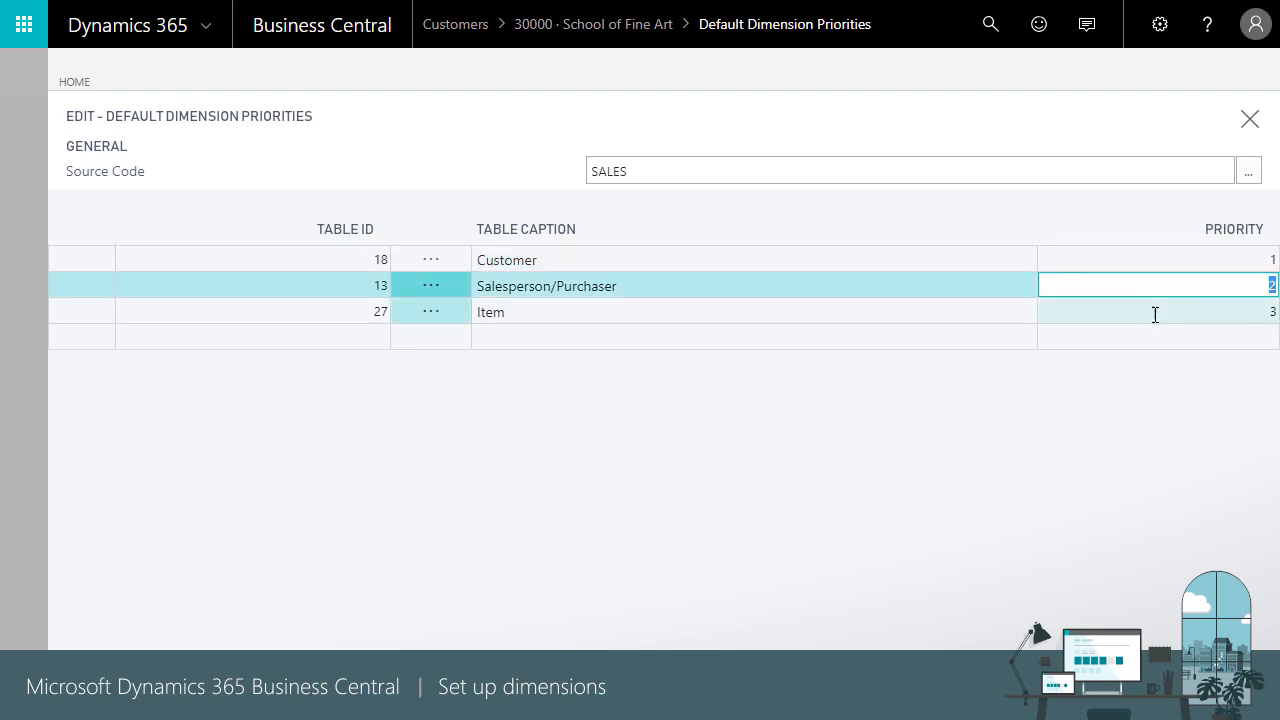
click(1155, 313)
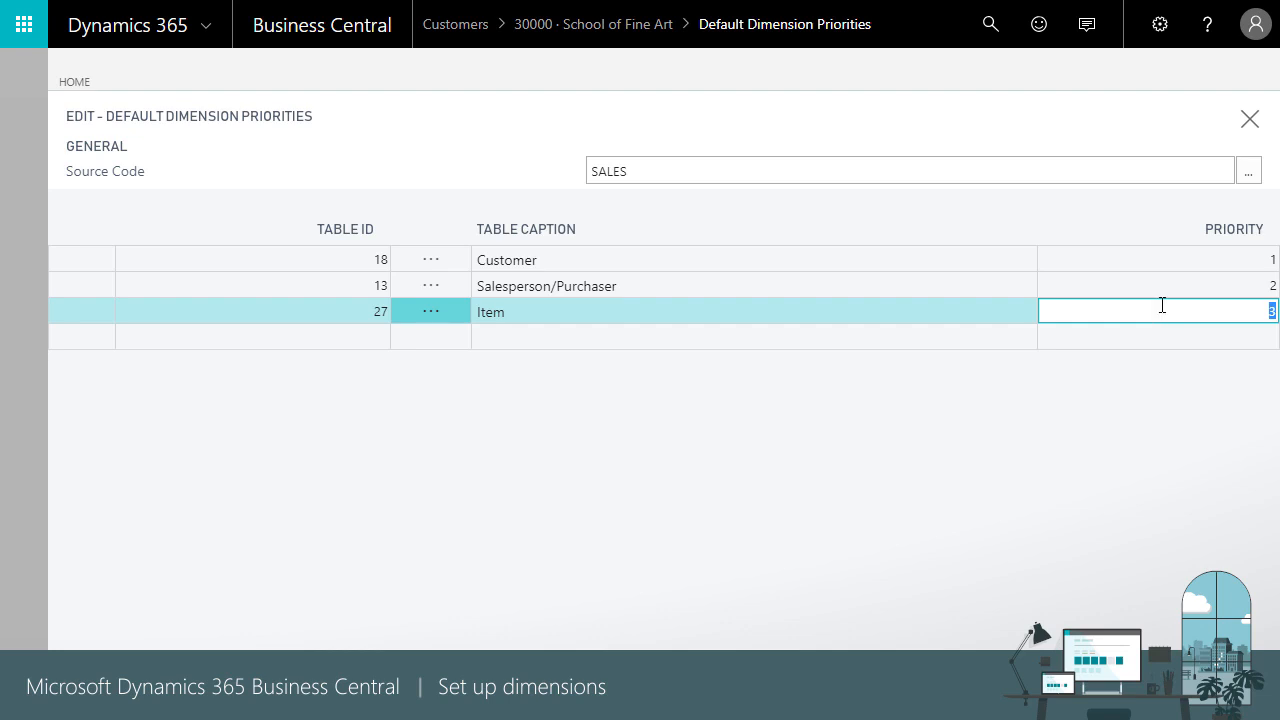
click(1249, 125)
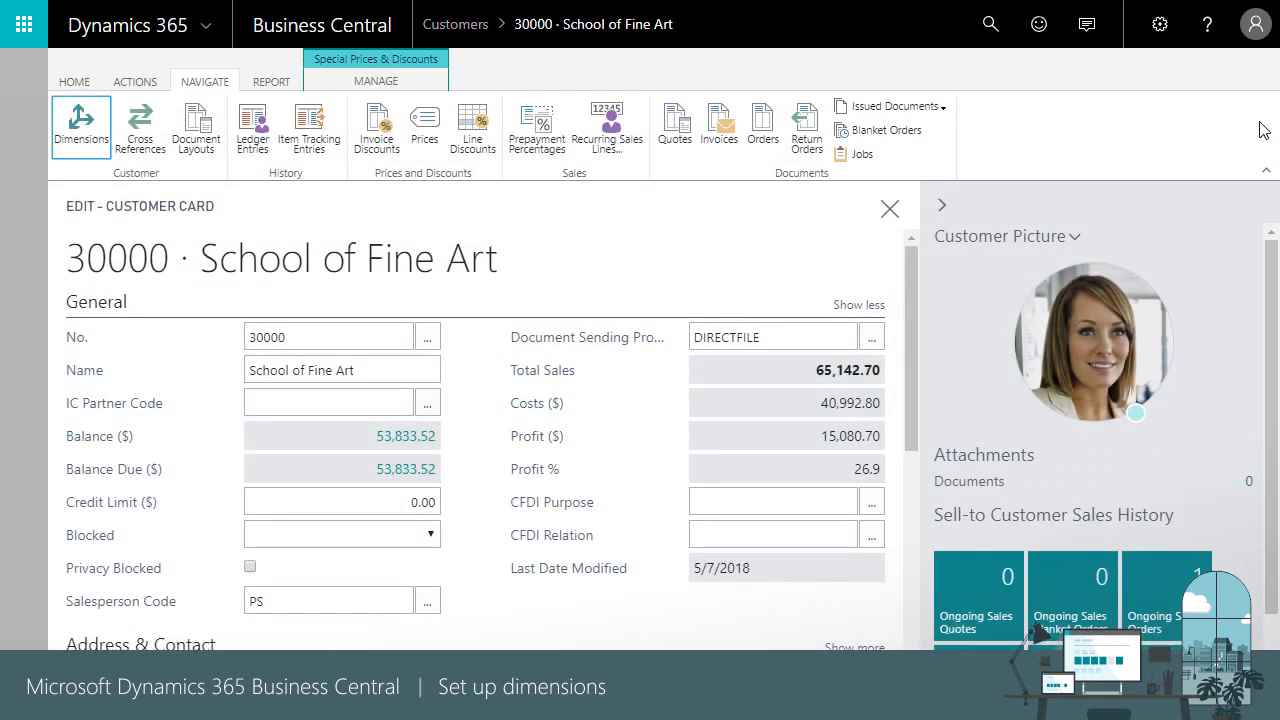
- Open sales invoice S-INV102202 for School of Fine Art and view its dimension entries
click(889, 208)
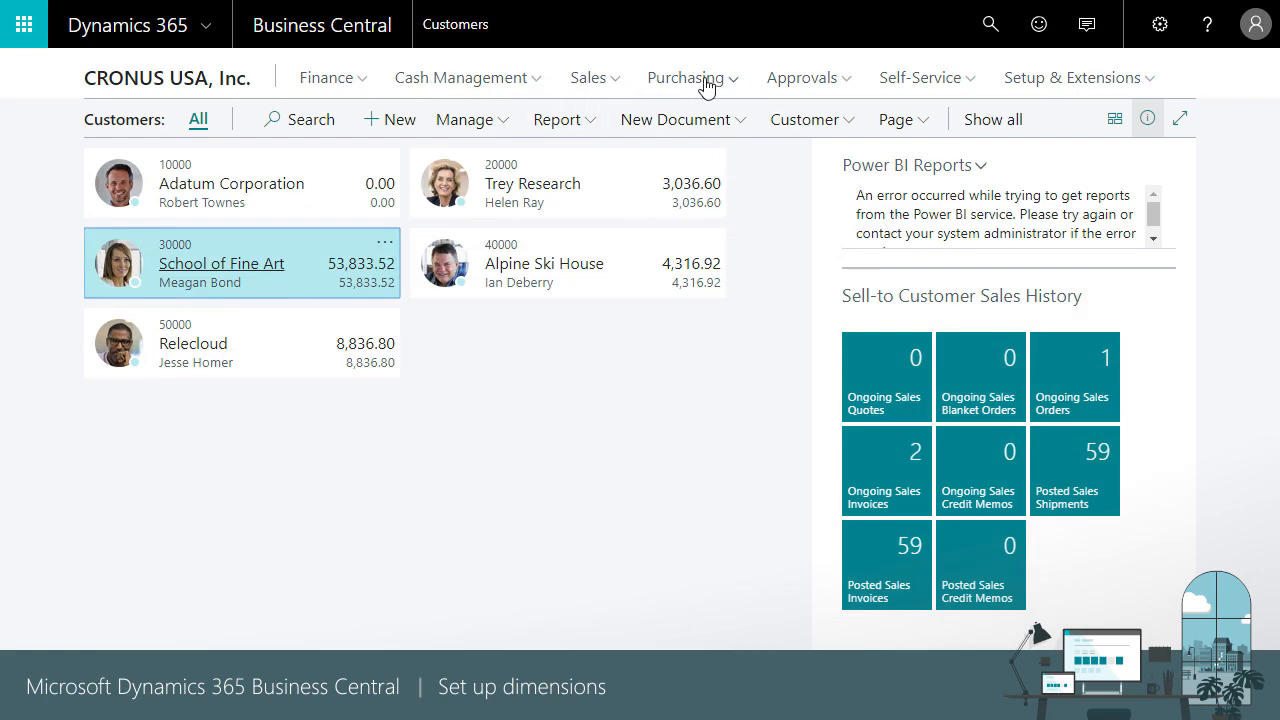
click(605, 80)
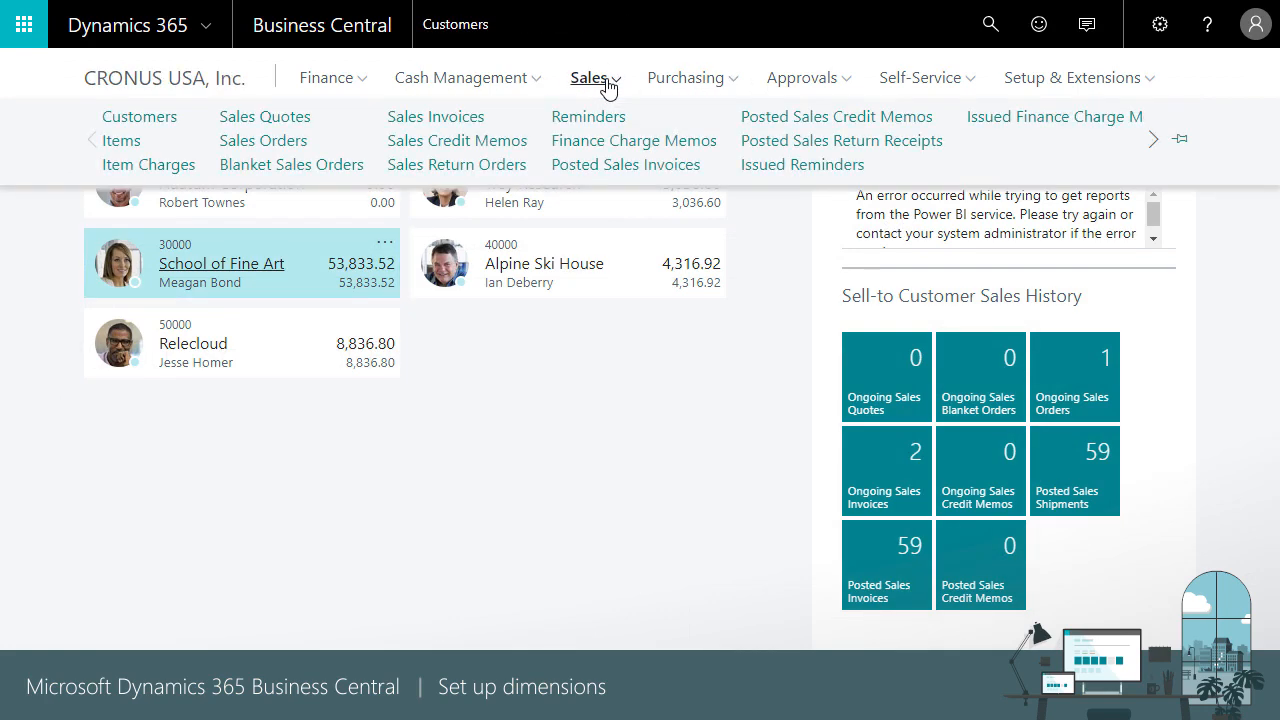
click(435, 117)
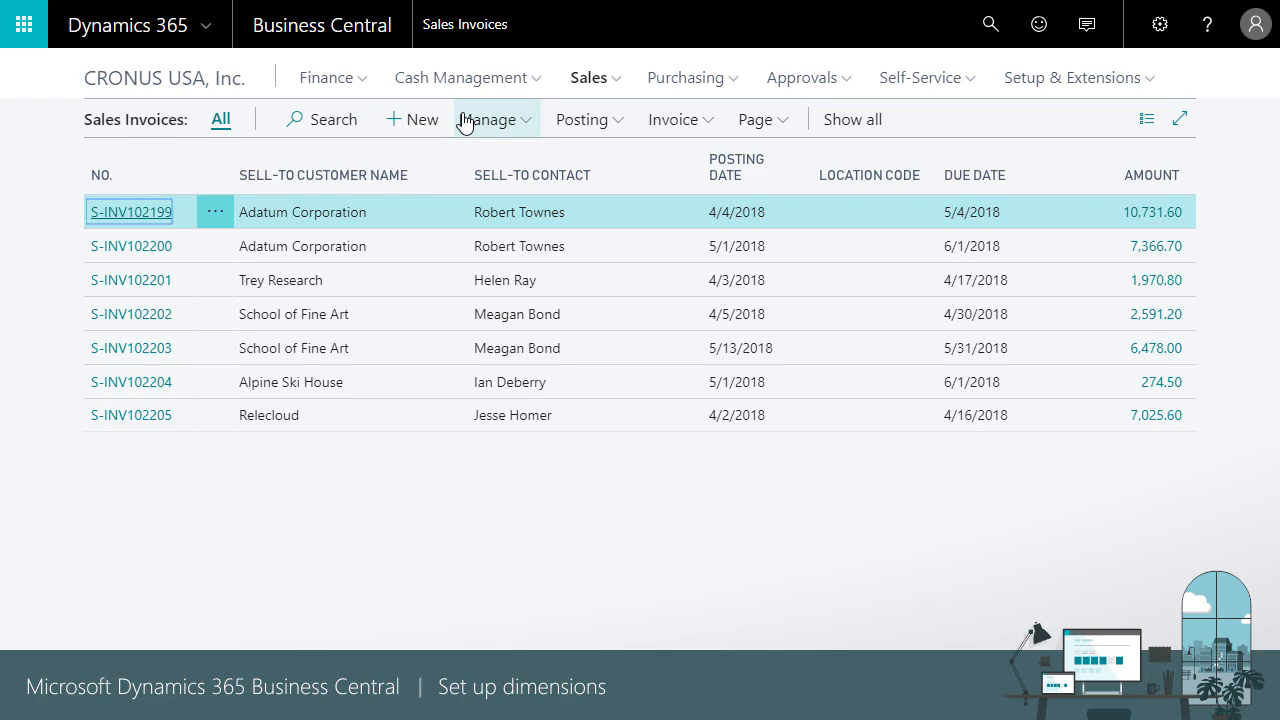
click(157, 322)
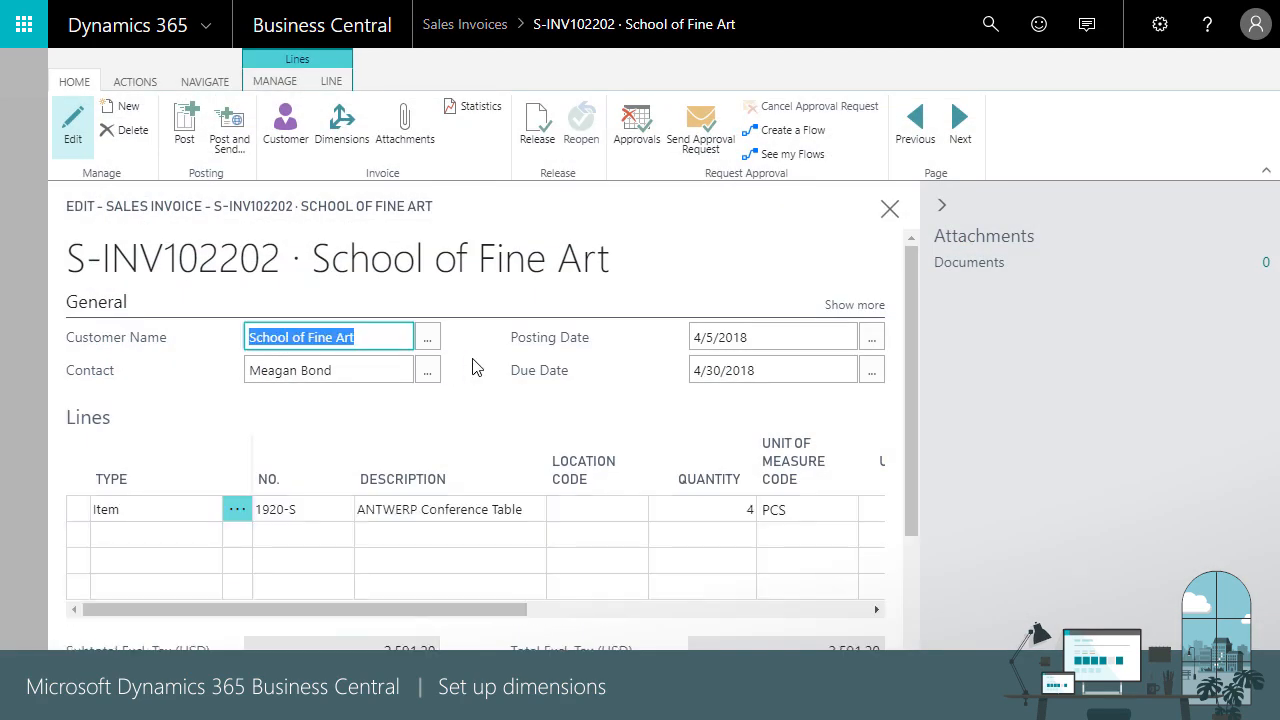
click(473, 360)
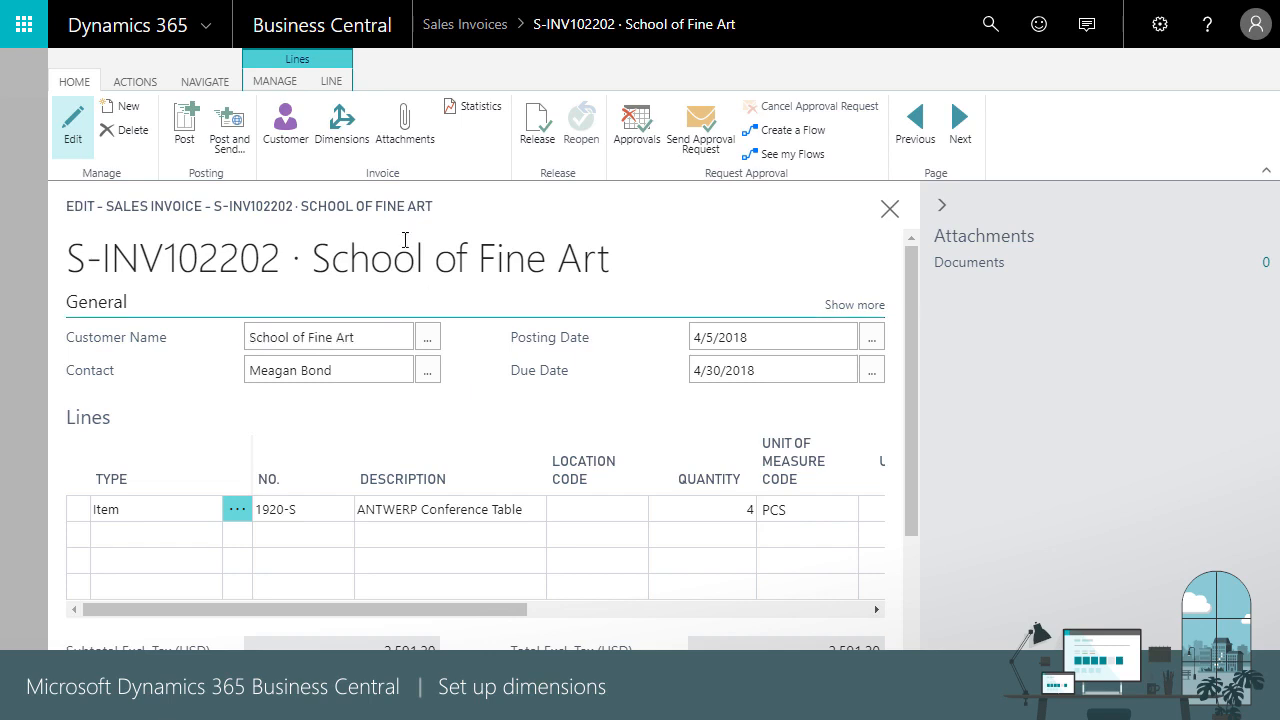
click(342, 133)
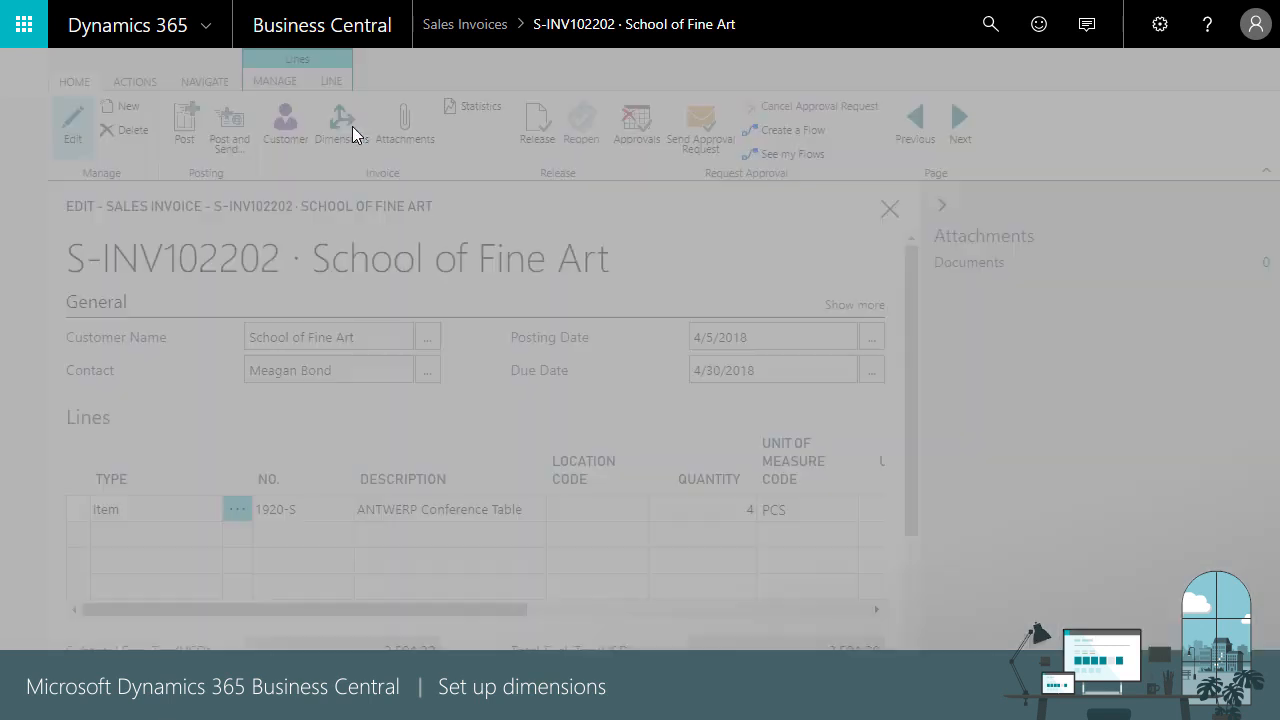
- Choose the invoice's DEPARTMENT value and update the invoice lines to match
click(700, 230)
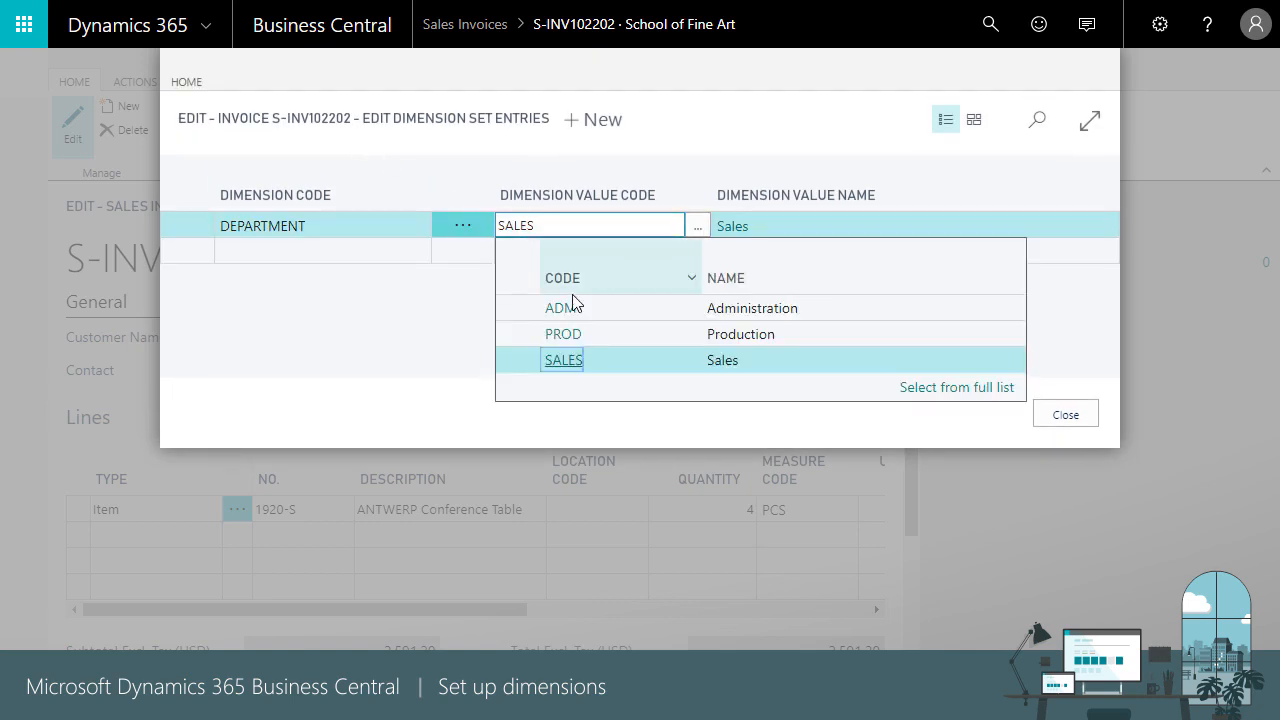
click(571, 306)
click(1066, 418)
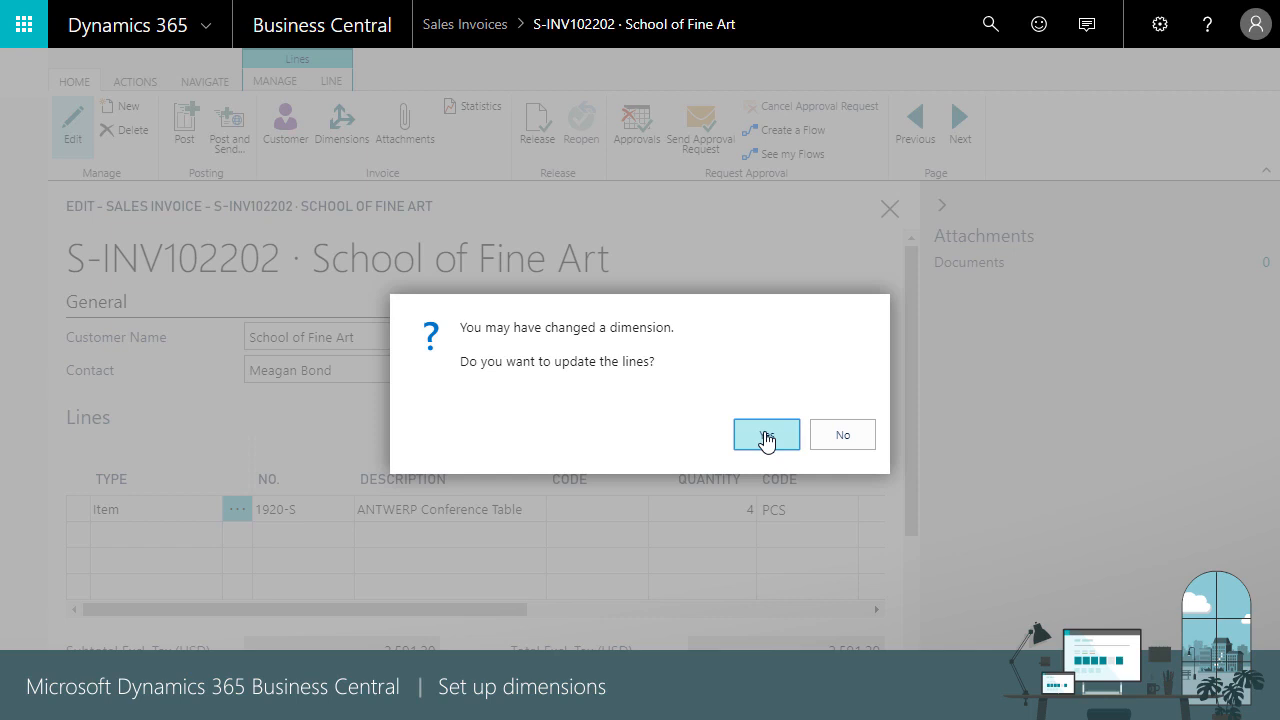
click(767, 436)
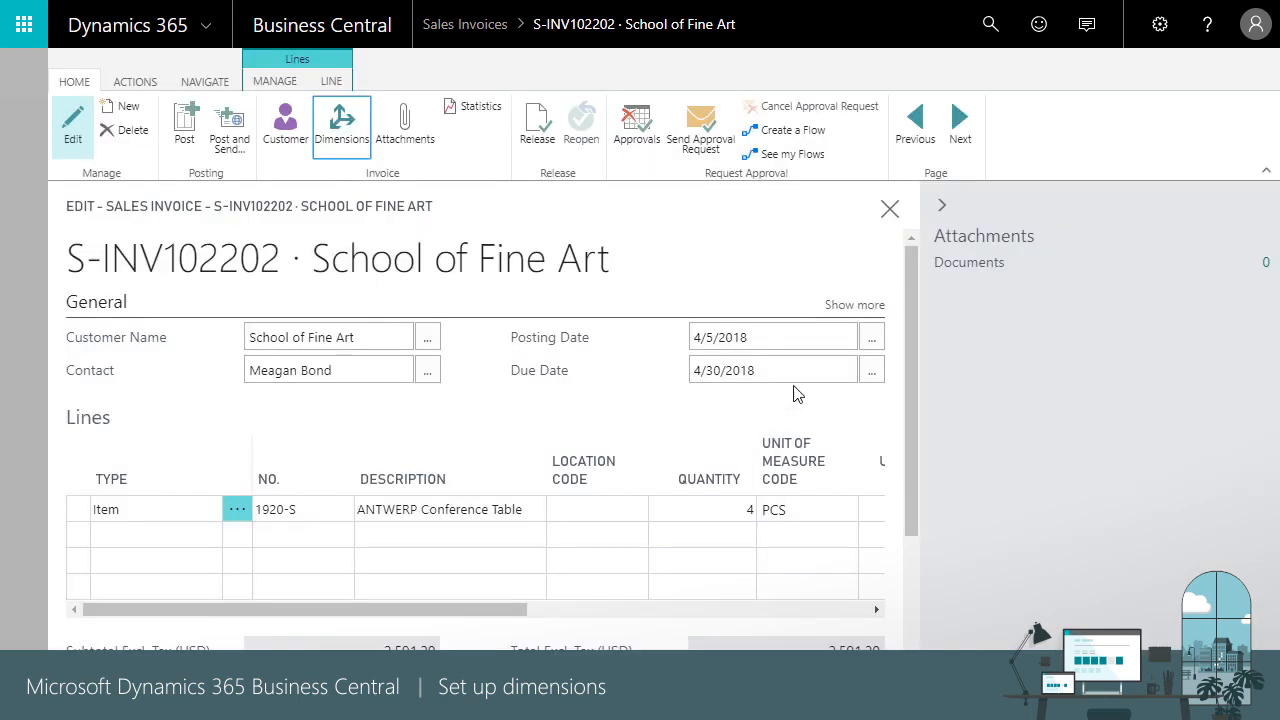
- Leave invoice S-INV102202 unposted and return to the CRONUS USA, Inc. home page
click(889, 212)
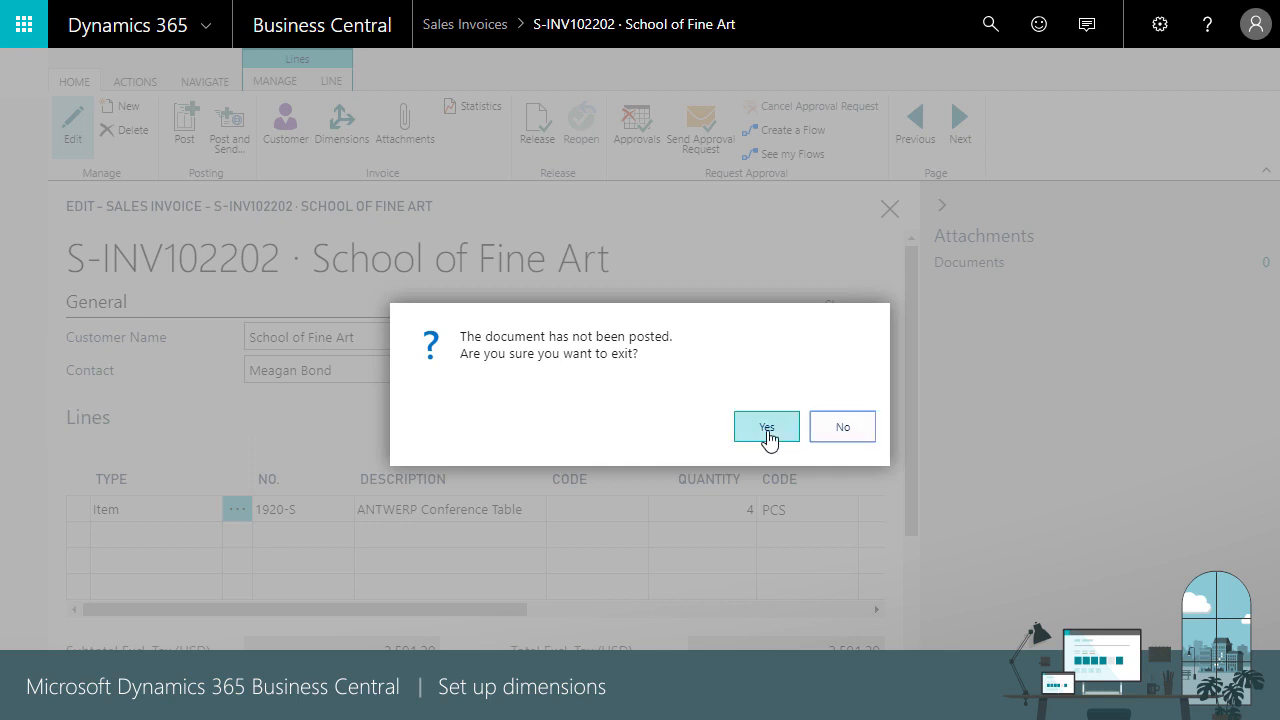
click(833, 430)
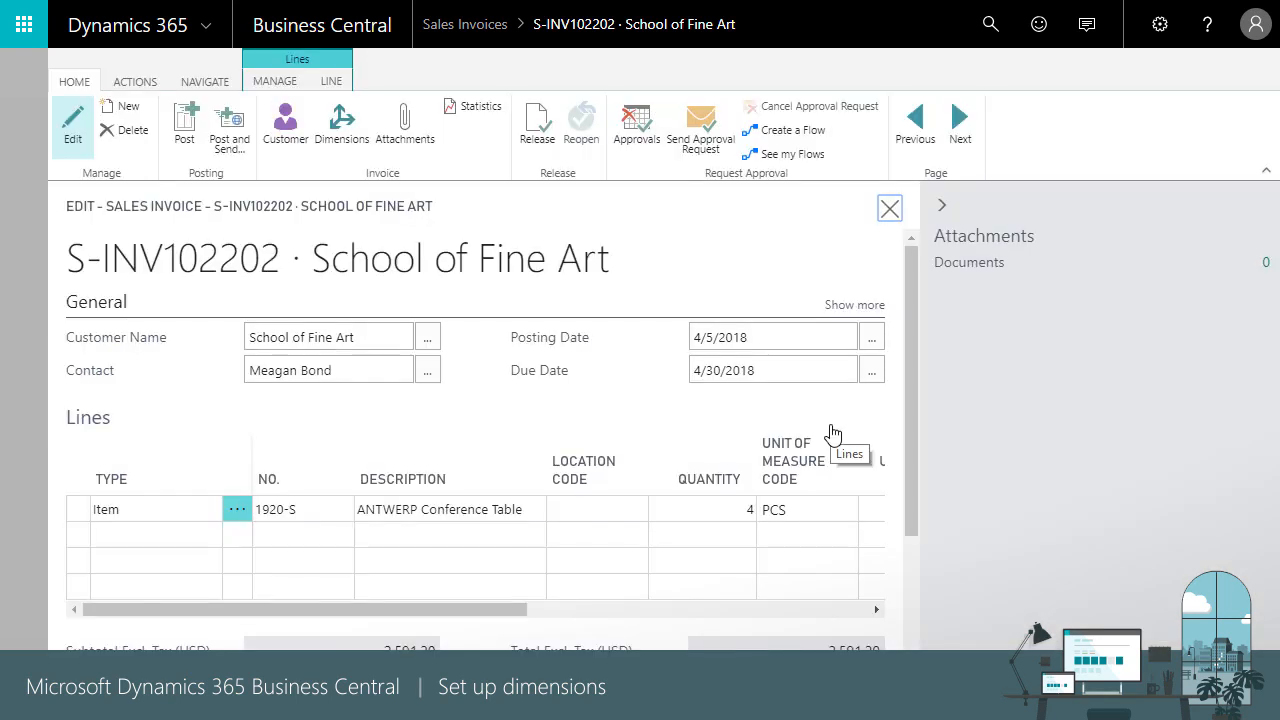
click(889, 208)
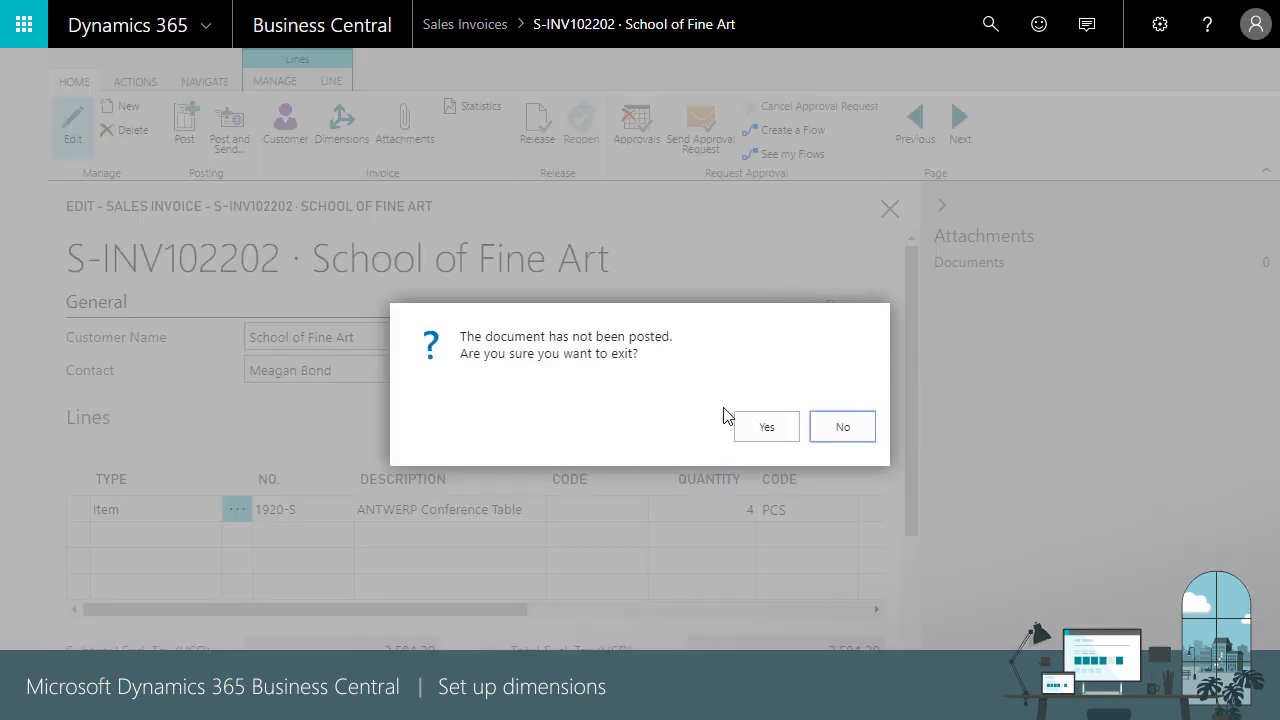
click(766, 428)
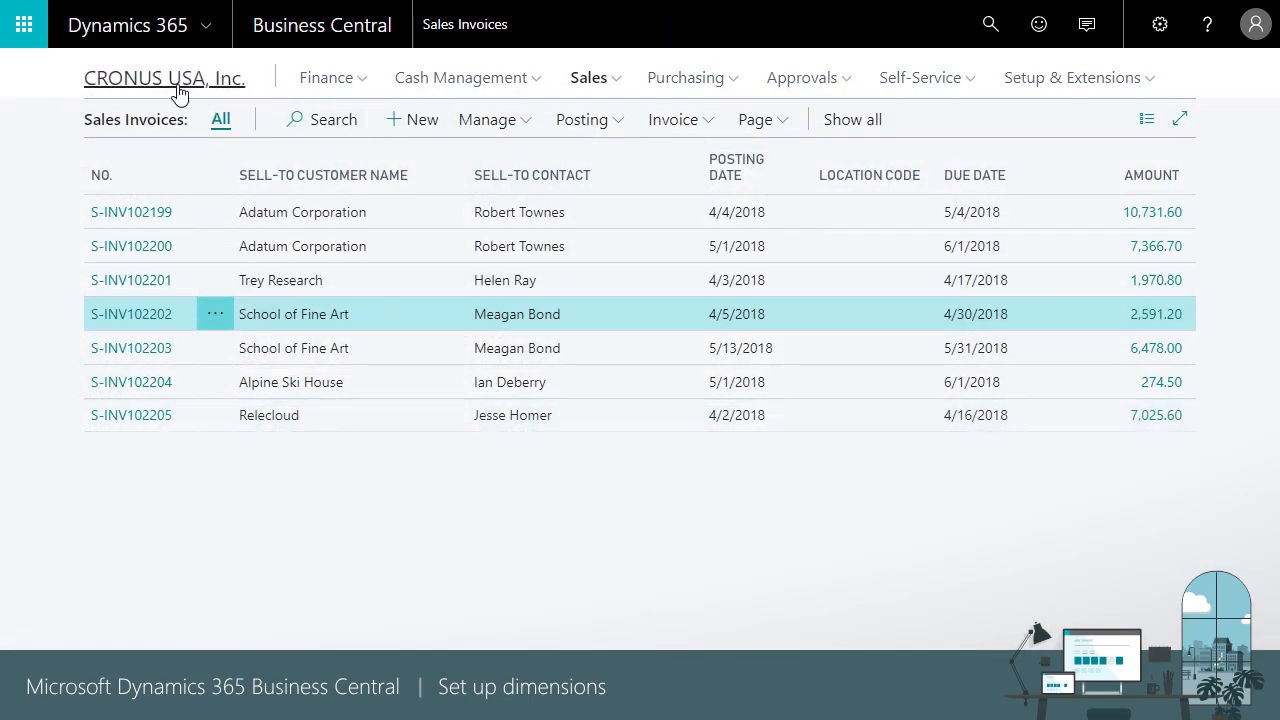
click(178, 93)
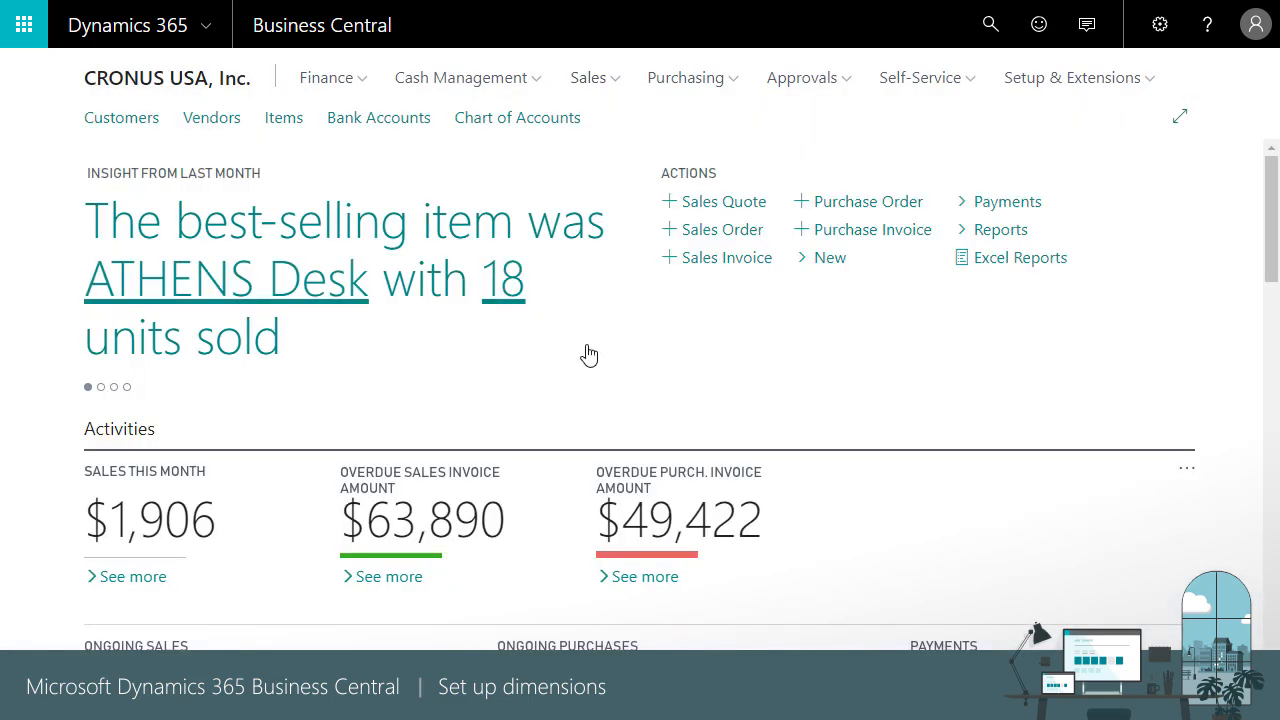